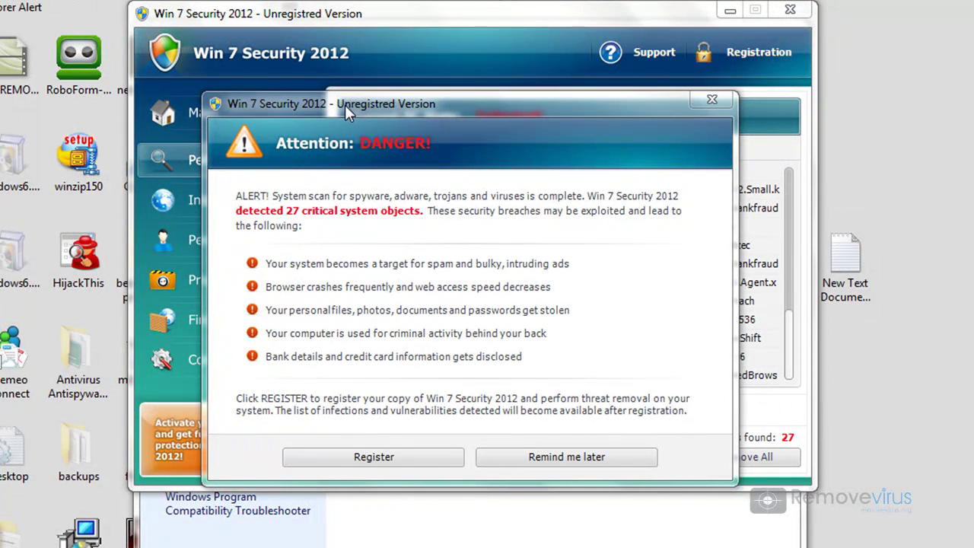
- Drag the fake Win 7 Security 2012 alert aside to expose the hijacked page and its address bar
left_click_drag(344, 105, 358, 340)
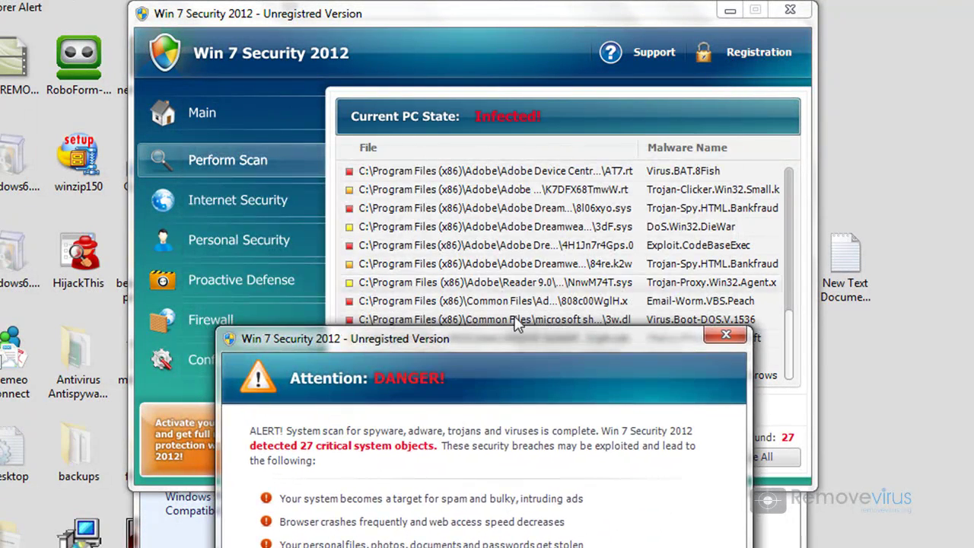
left_click_drag(492, 338, 474, 111)
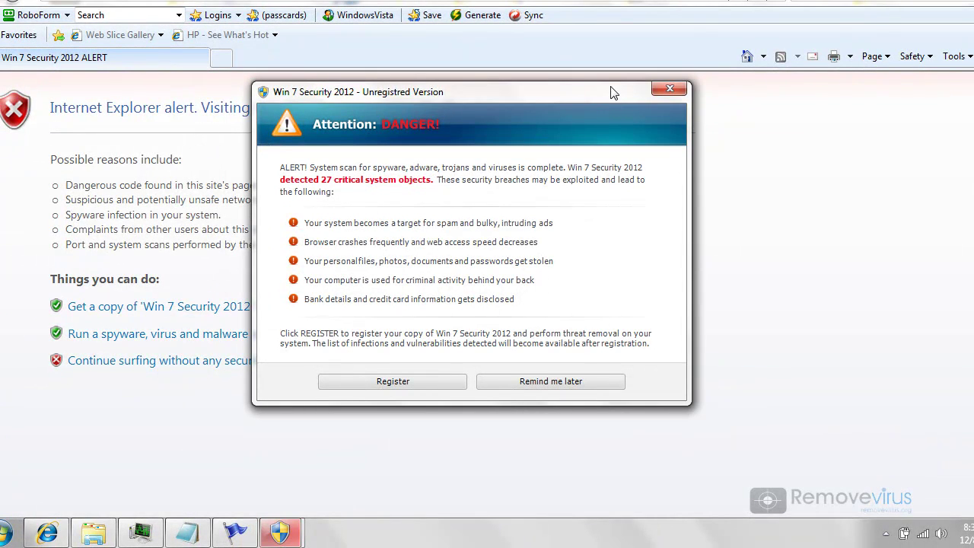
left_click_drag(613, 92, 548, 525)
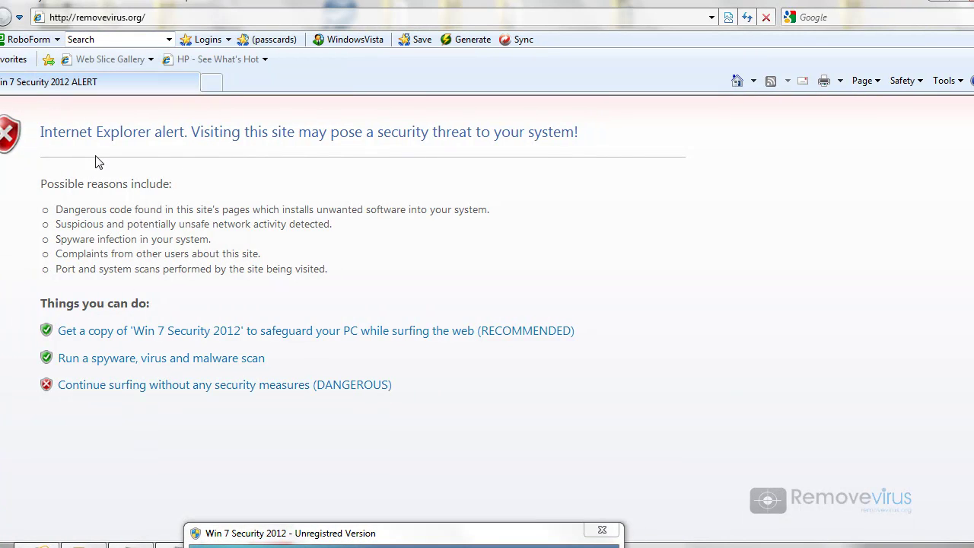
left_click(212, 15)
left_click(212, 17)
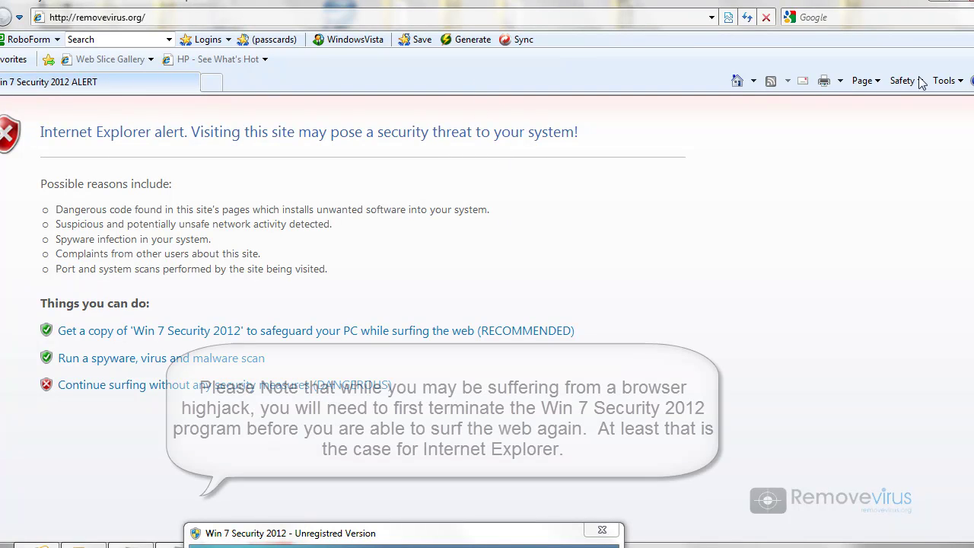
- Reset all Internet Explorer settings to defaults from Internet Options' Advanced tab
left_click(943, 81)
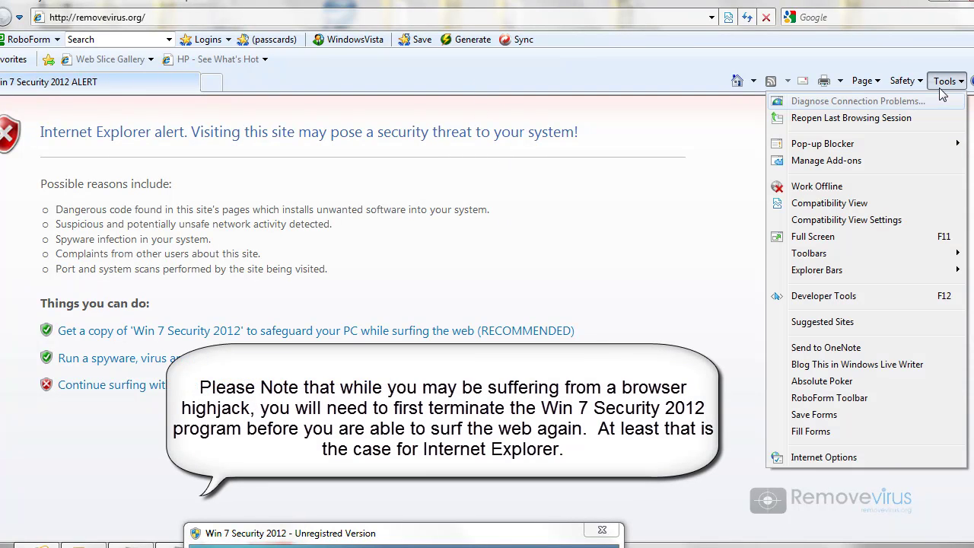
left_click(793, 460)
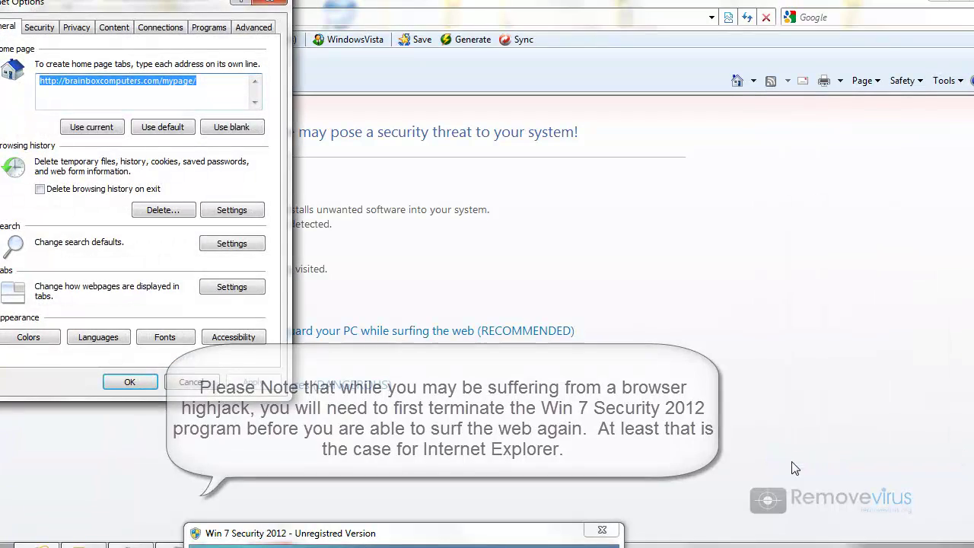
left_click_drag(208, 4, 512, 112)
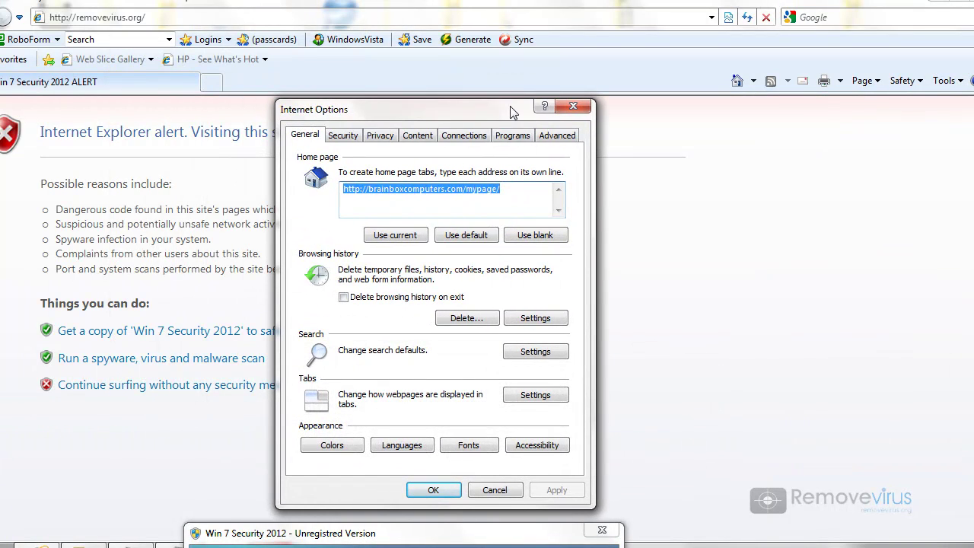
left_click(551, 136)
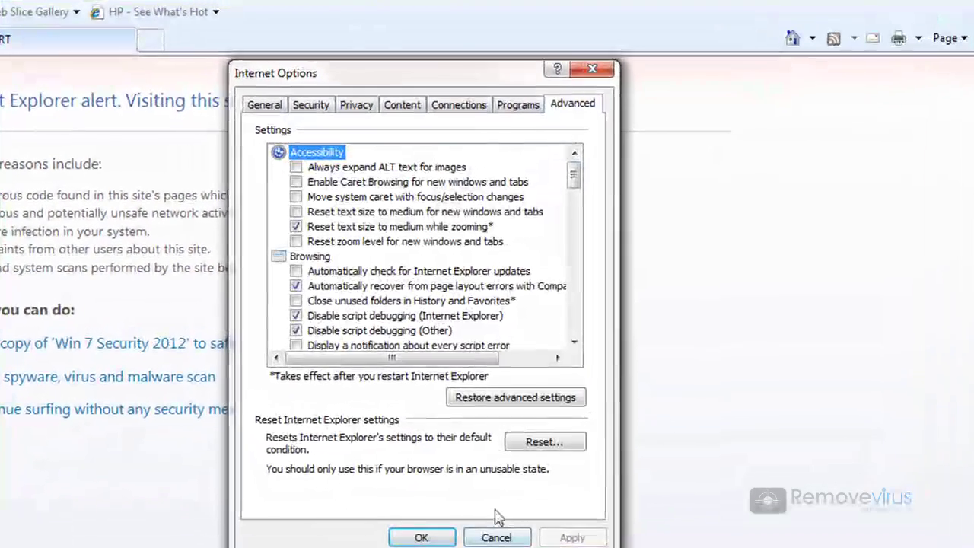
left_click(544, 442)
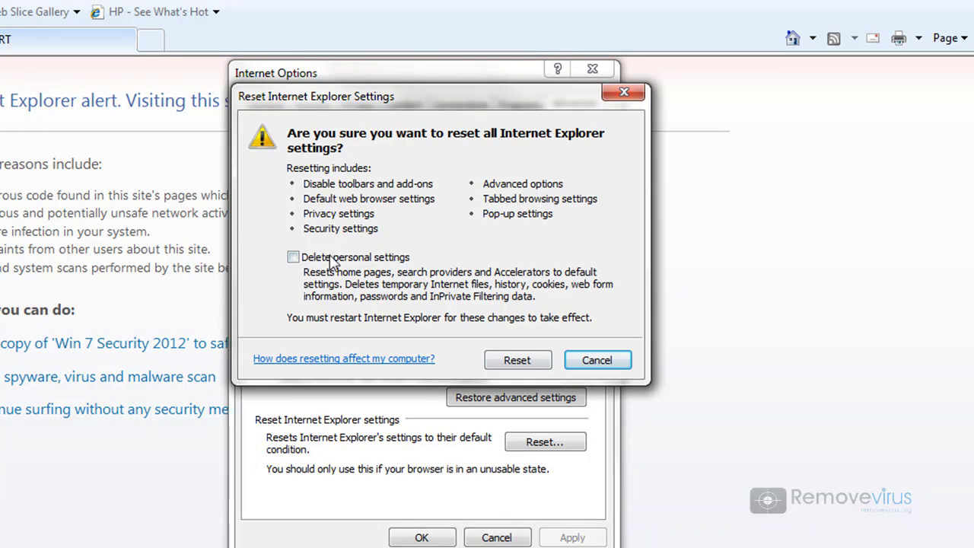
left_click(518, 361)
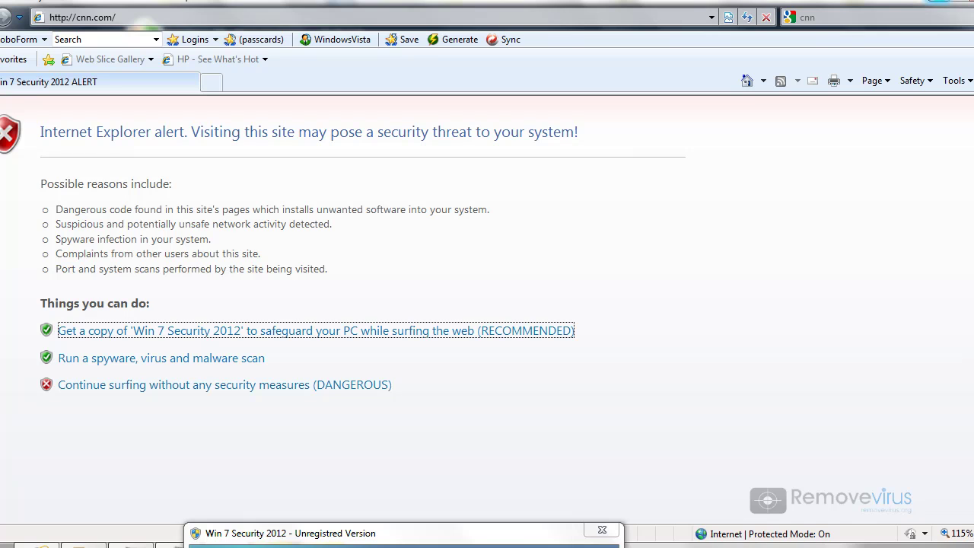
- Minimize the Internet Explorer window
left_click(940, 3)
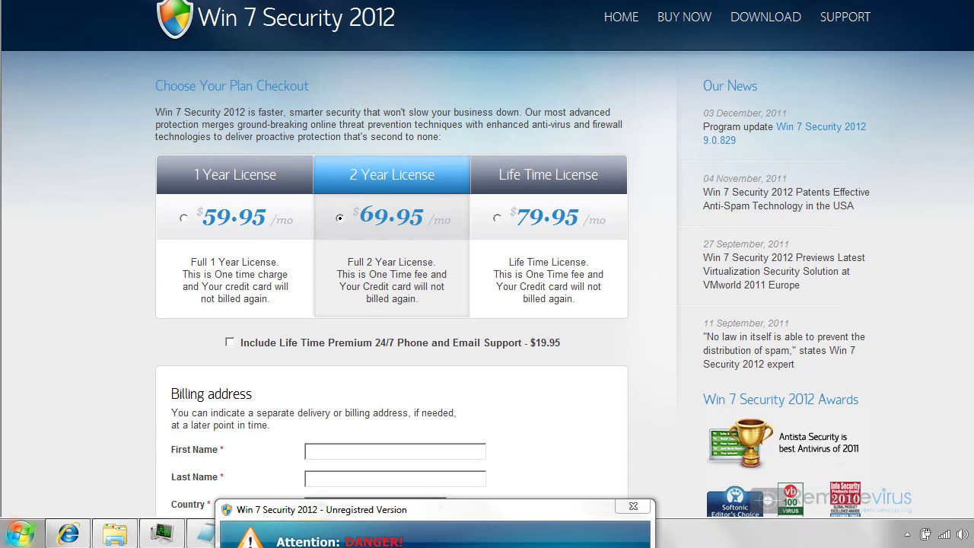
- Open Computer from the Start menu and open Local Disk (C:)
left_click(18, 536)
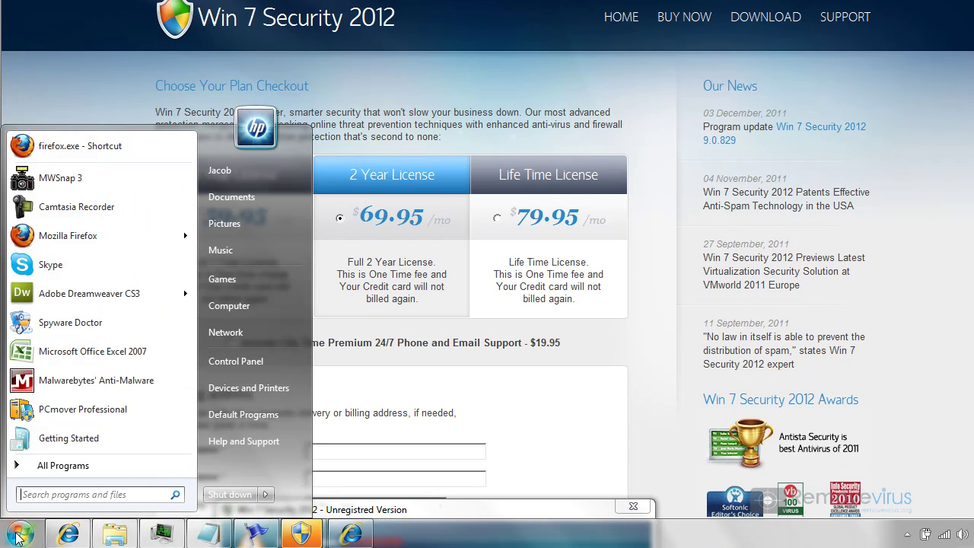
left_click(250, 314)
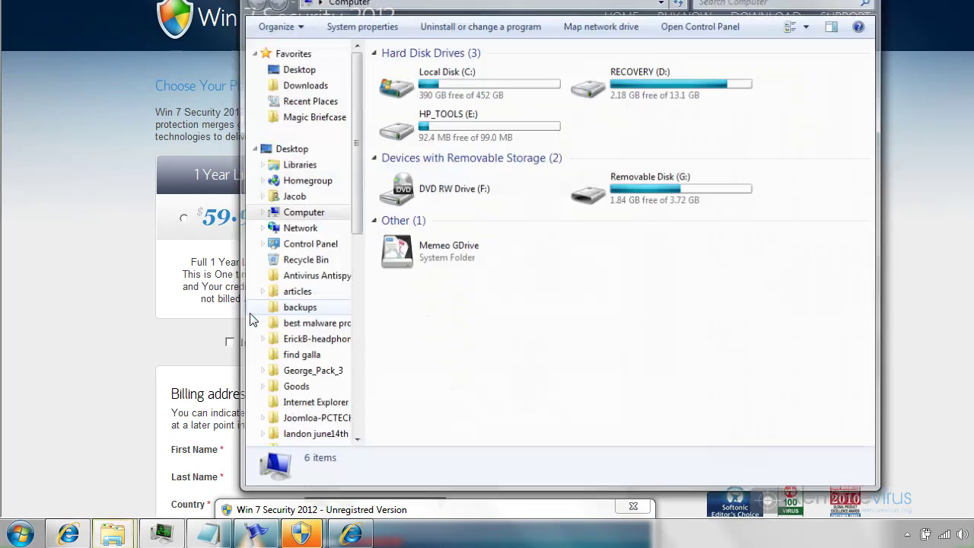
mouse_move(113, 538)
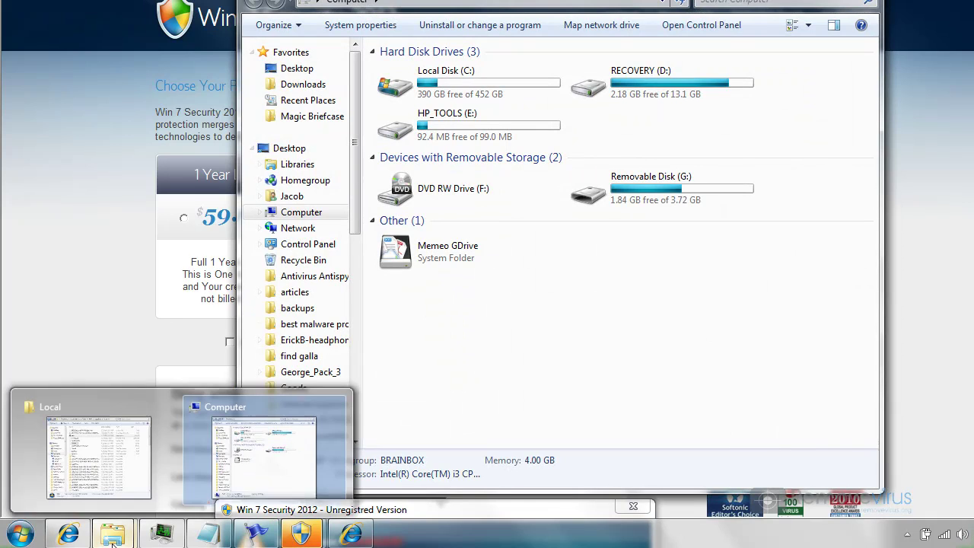
left_click(124, 473)
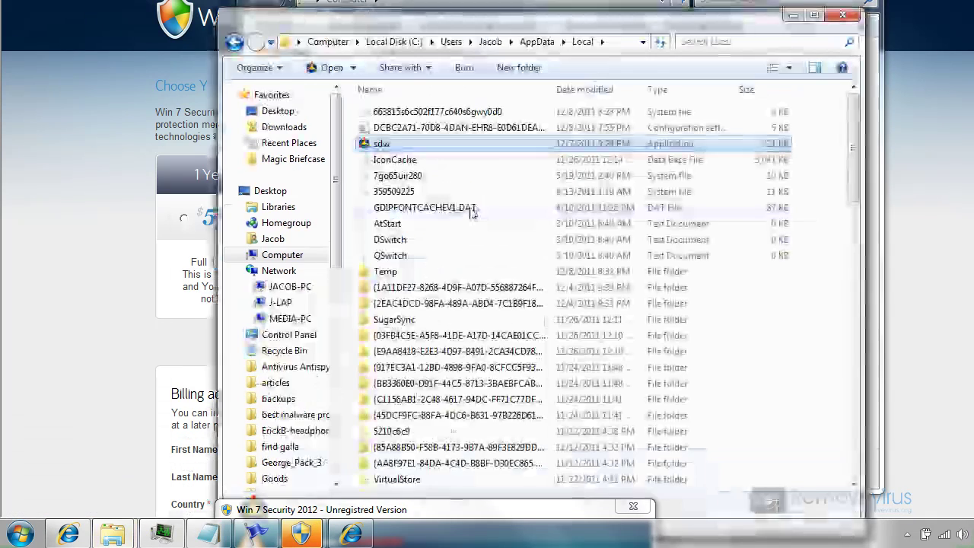
left_click_drag(301, 48, 301, 165)
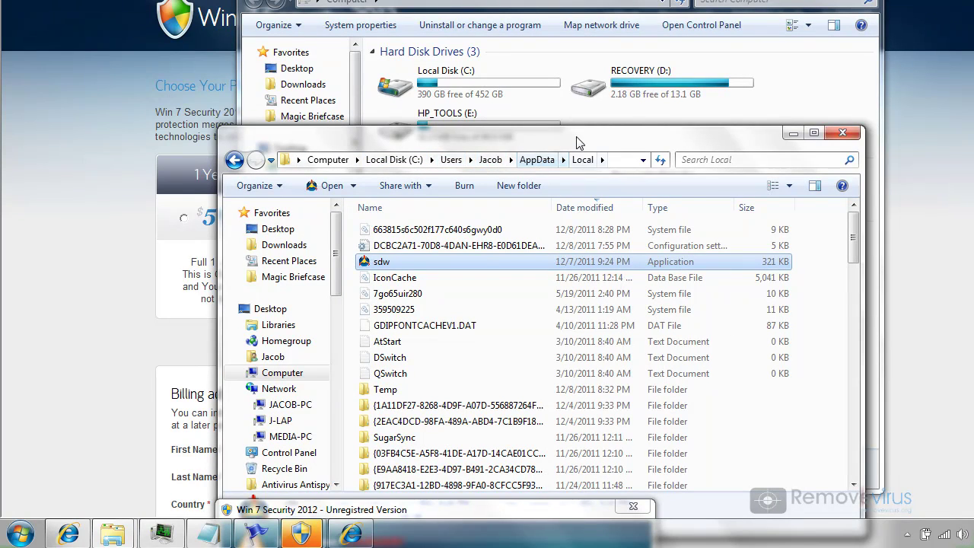
left_click_drag(578, 139, 576, 182)
left_click_drag(564, 285, 527, 544)
double_click(481, 79)
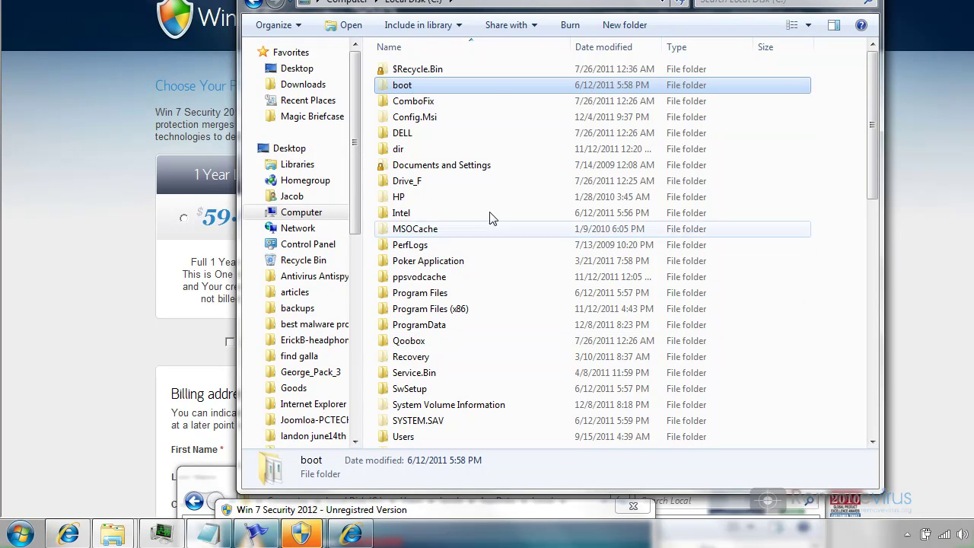
- Browse through Users and the user's profile folder into AppData
left_click_drag(393, 488, 392, 445)
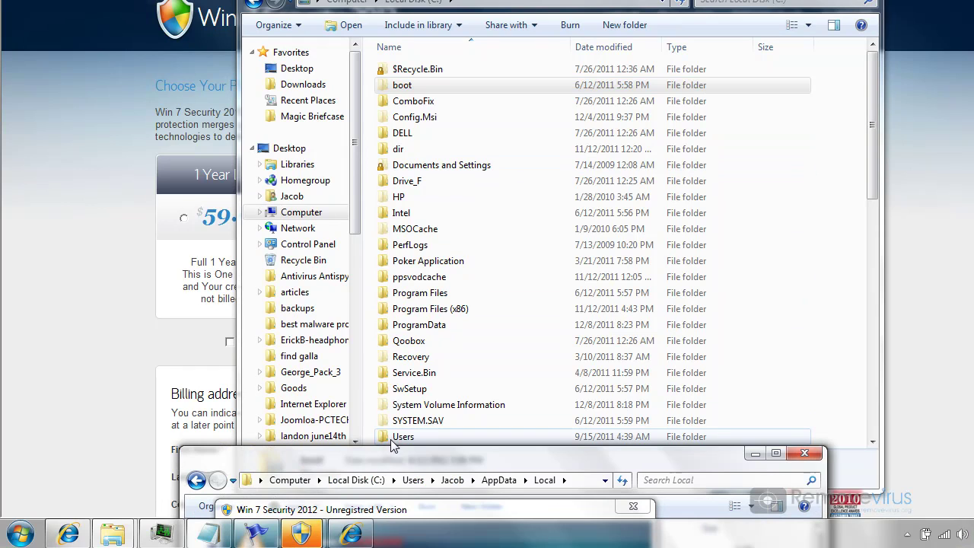
double_click(393, 440)
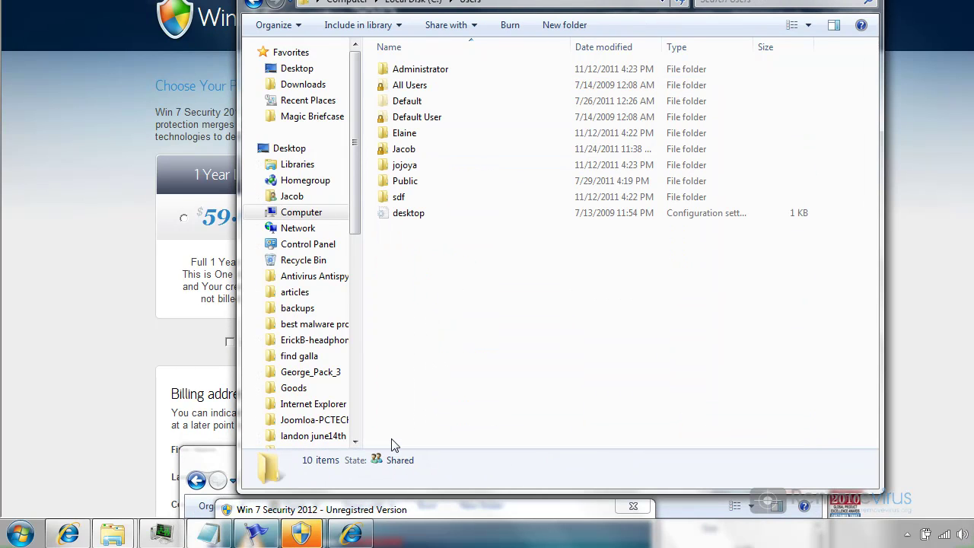
double_click(420, 150)
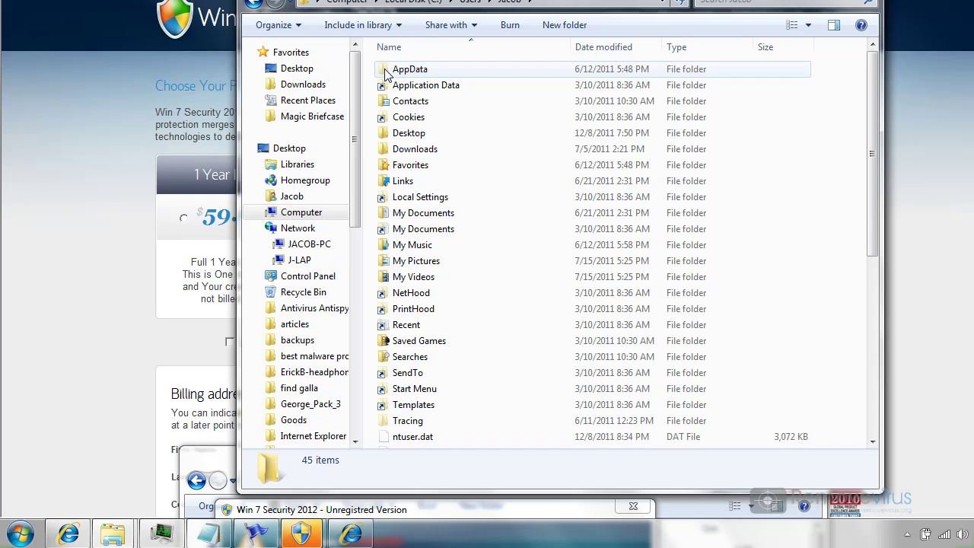
left_click(579, 4)
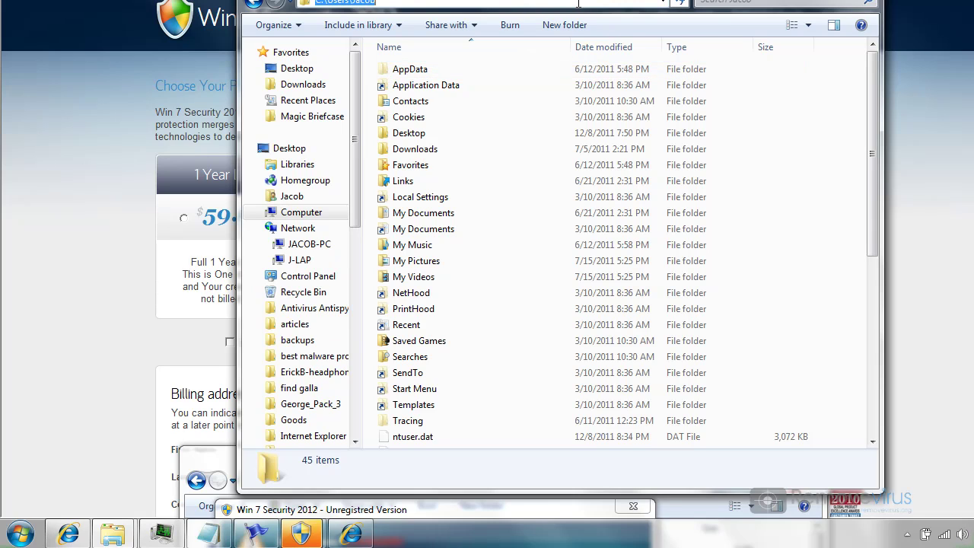
left_click(579, 3)
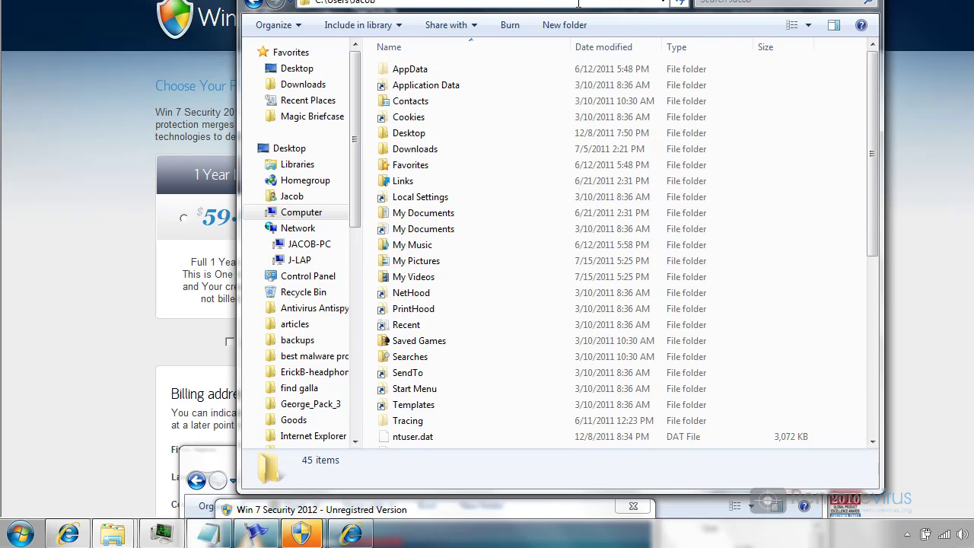
double_click(409, 70)
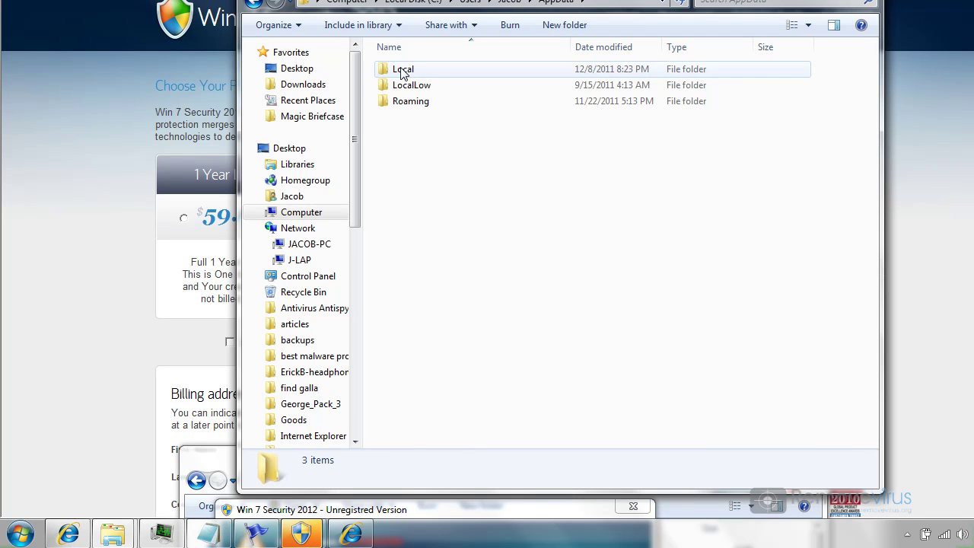
- Open the Local folder and sort it by Date modified, newest first, to find sdw
double_click(403, 71)
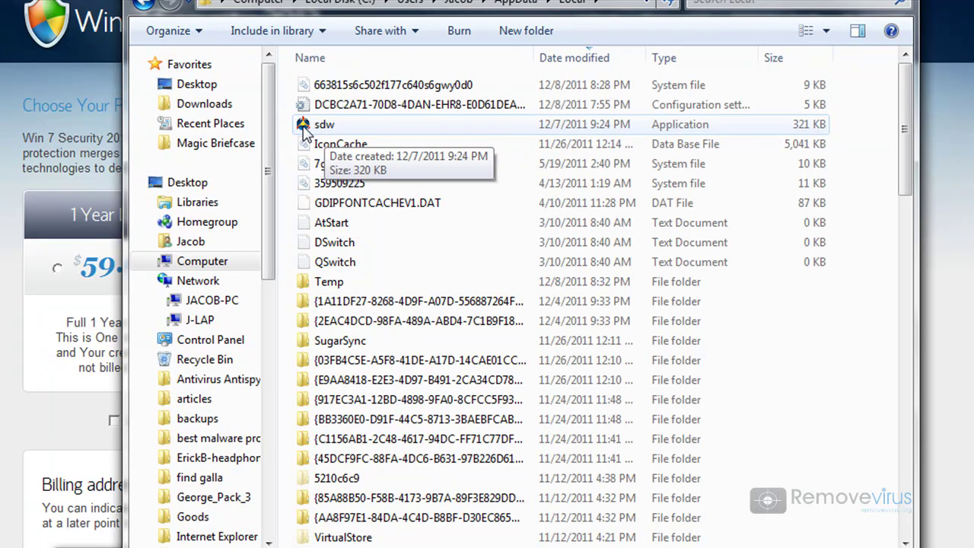
left_click(305, 131)
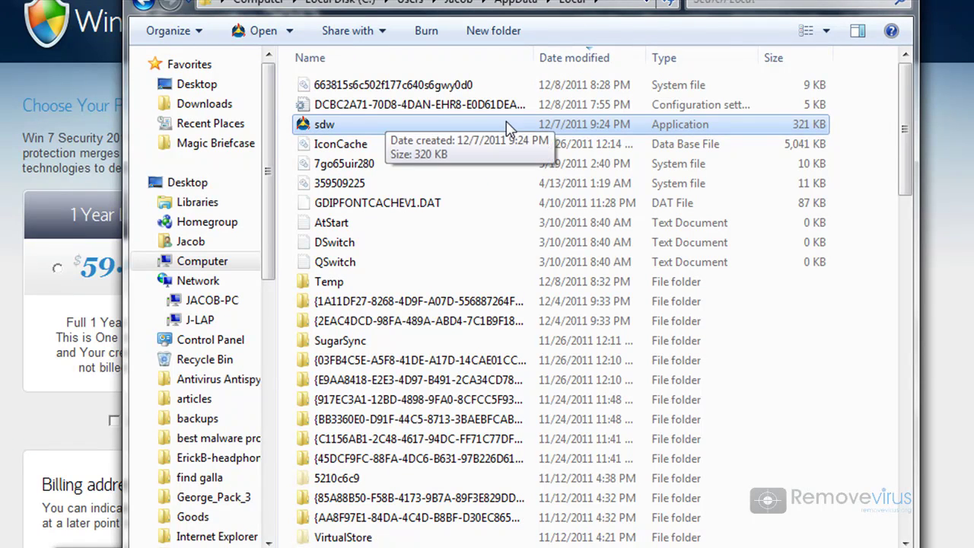
left_click(594, 57)
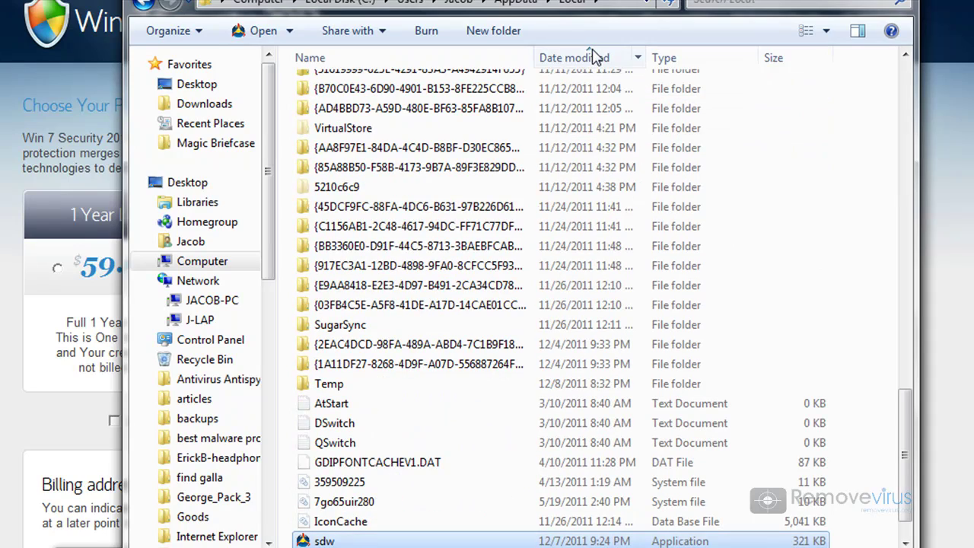
left_click(594, 58)
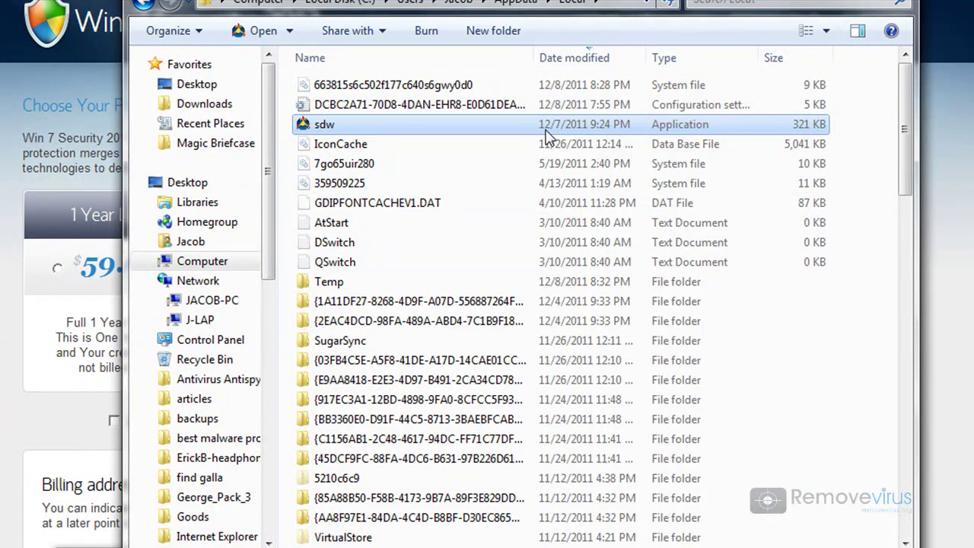
mouse_move(342, 124)
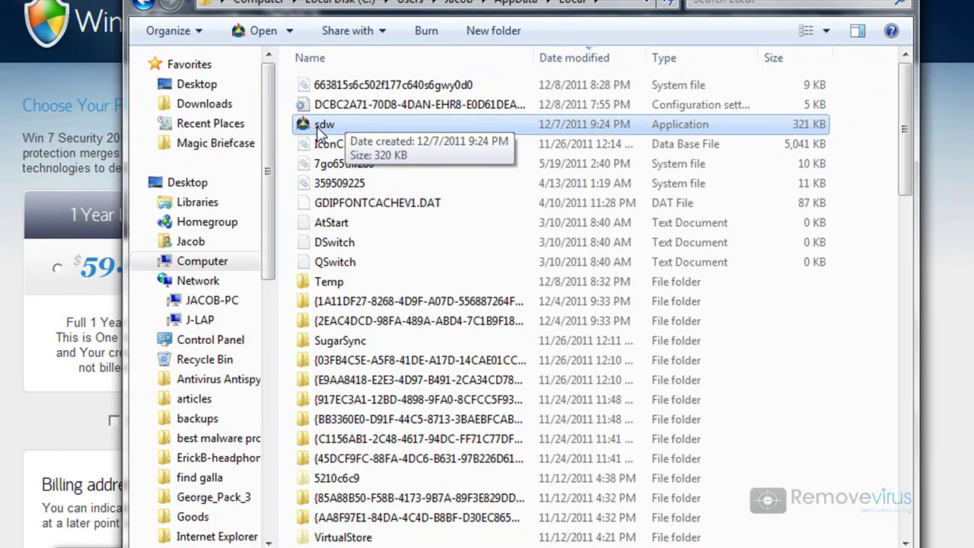
- In Task Manager, open the file location of the sdw.exe process
key("ctrl+shift+Escape")
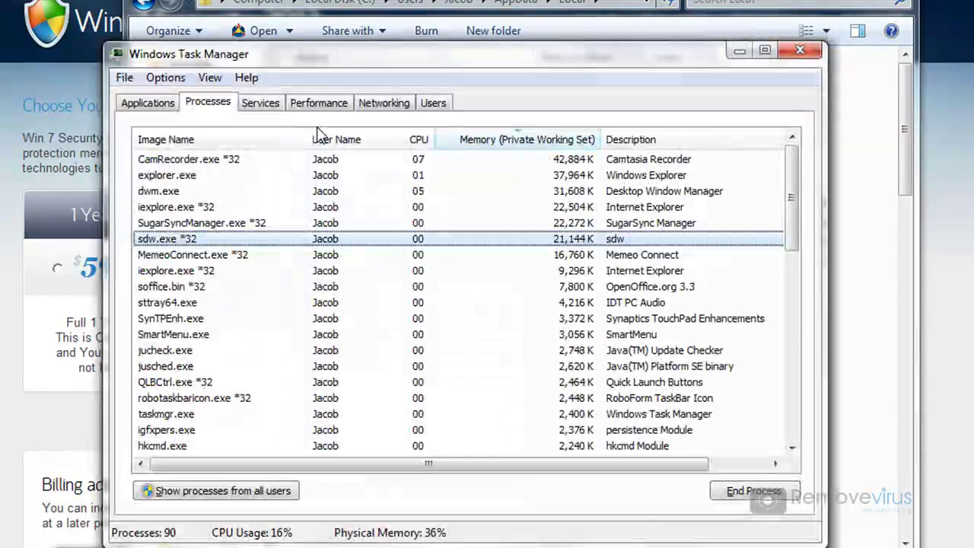
right_click(171, 240)
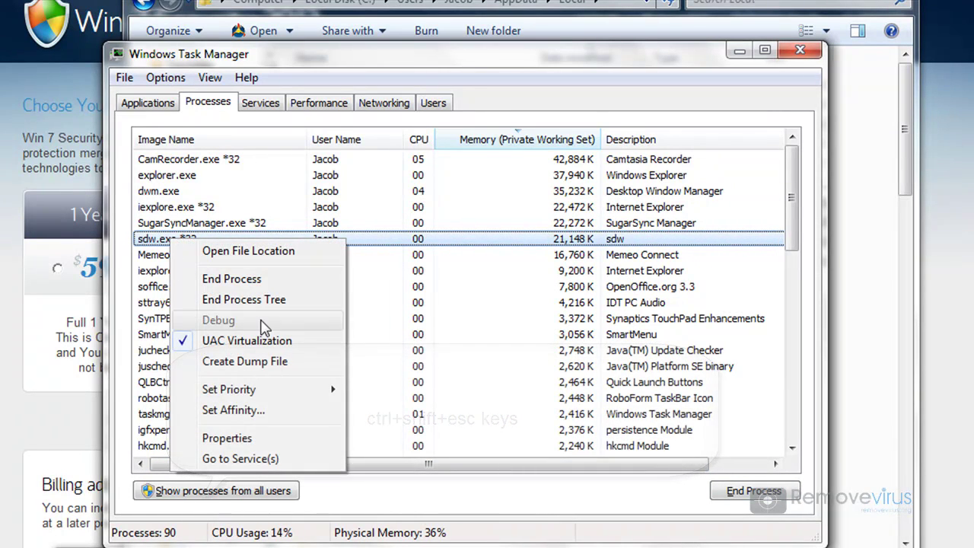
left_click(245, 251)
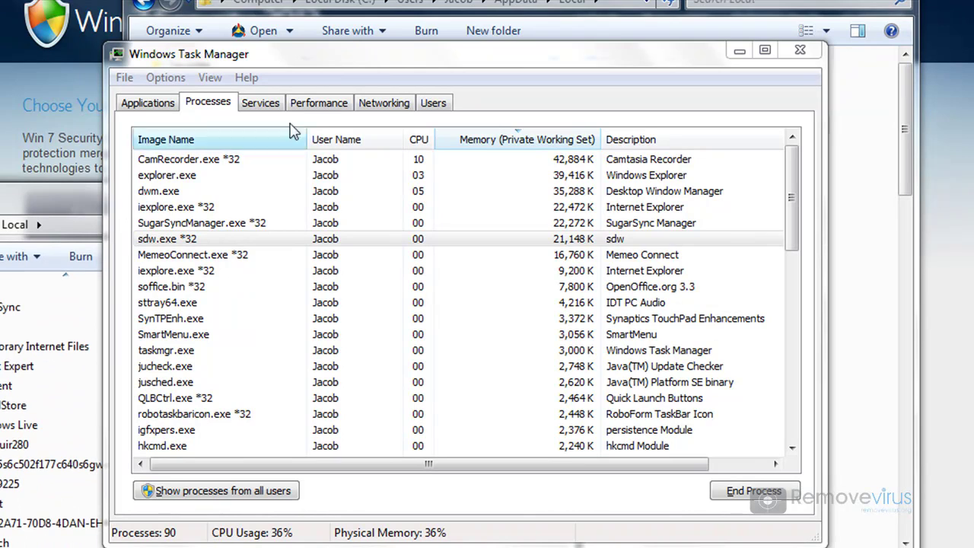
- End the sdw.exe *32 process and close Task Manager
left_click(215, 241)
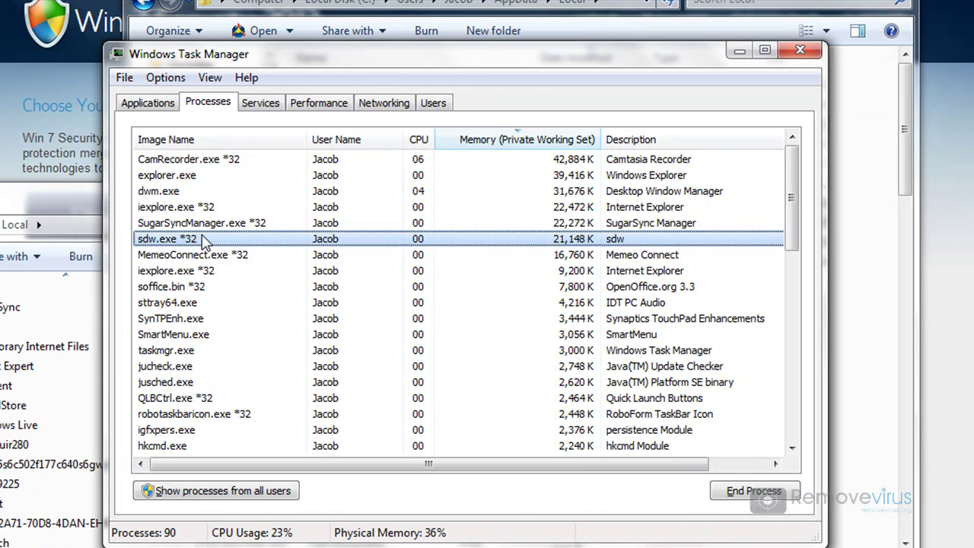
left_click(749, 493)
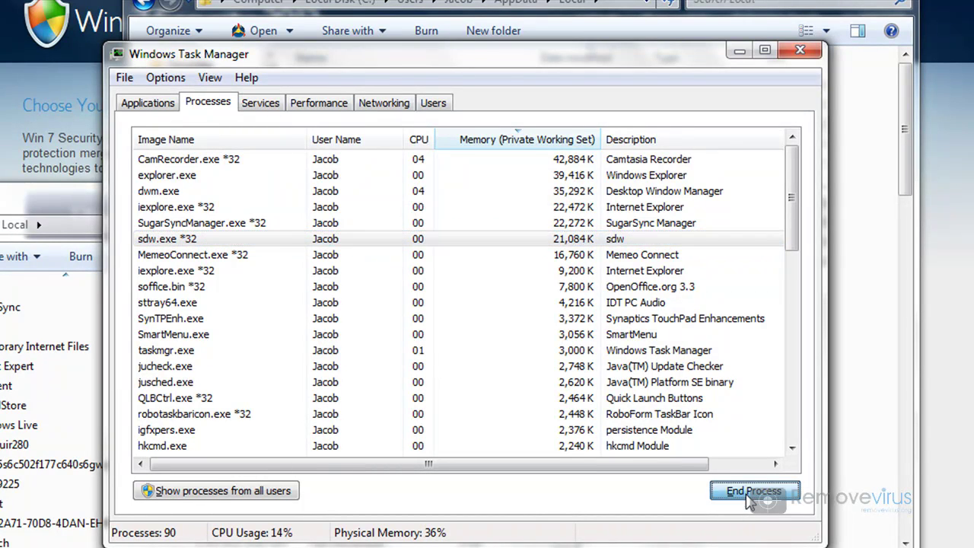
left_click(506, 338)
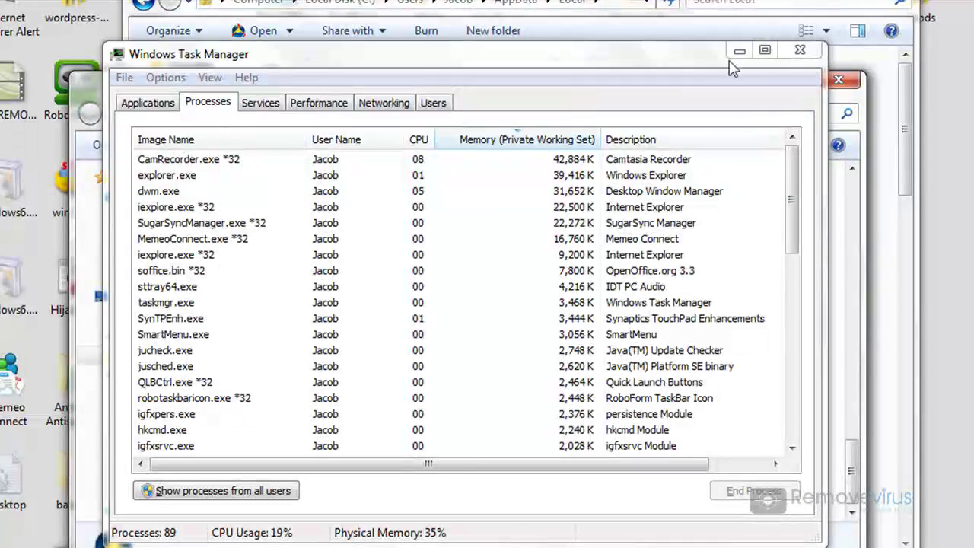
left_click(800, 51)
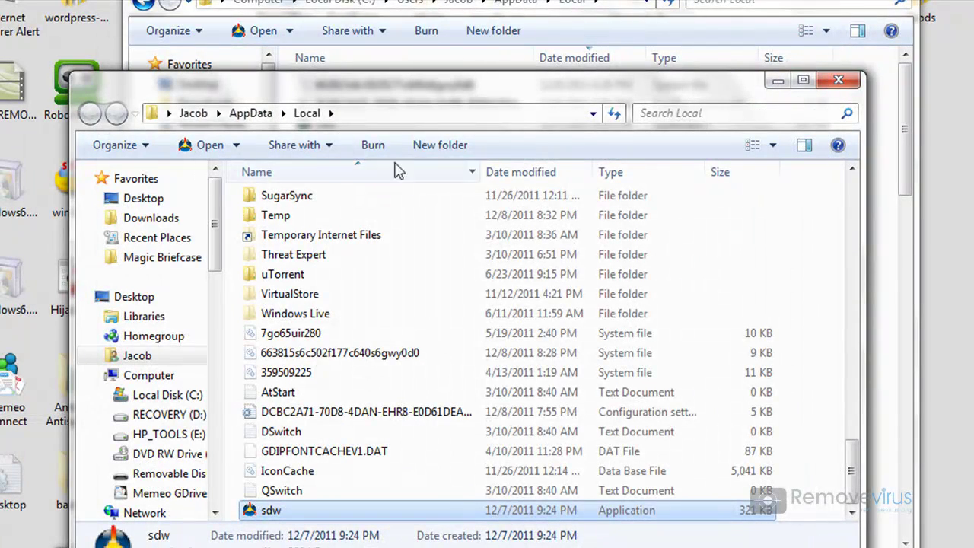
- Rename the sdw application to 'sdfsdfsd', dismissing the Explorer crash message
left_click(273, 512)
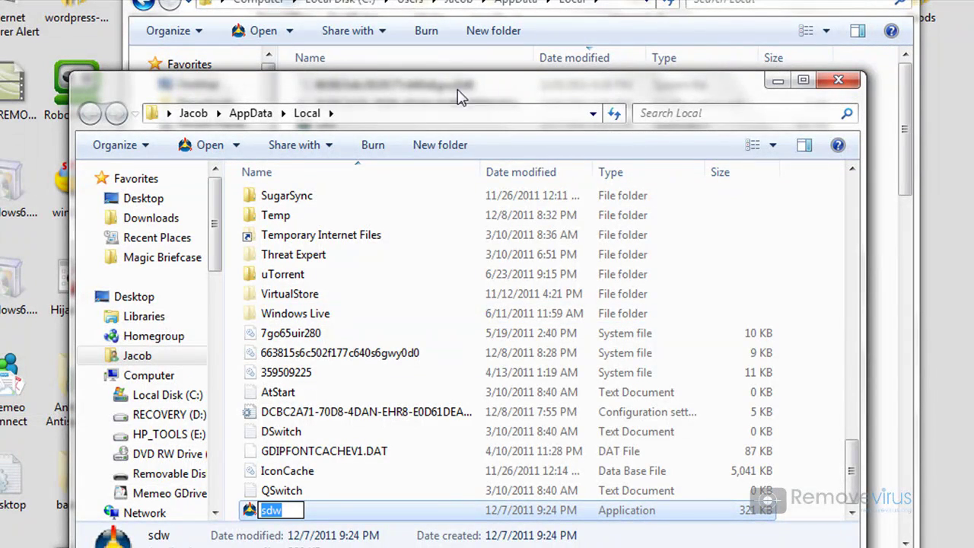
left_click_drag(403, 91, 376, 6)
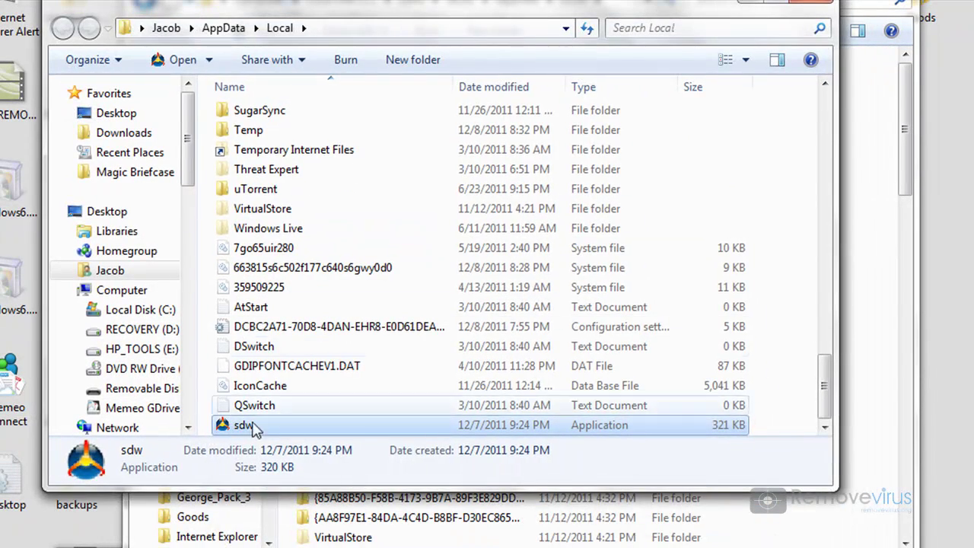
right_click(244, 430)
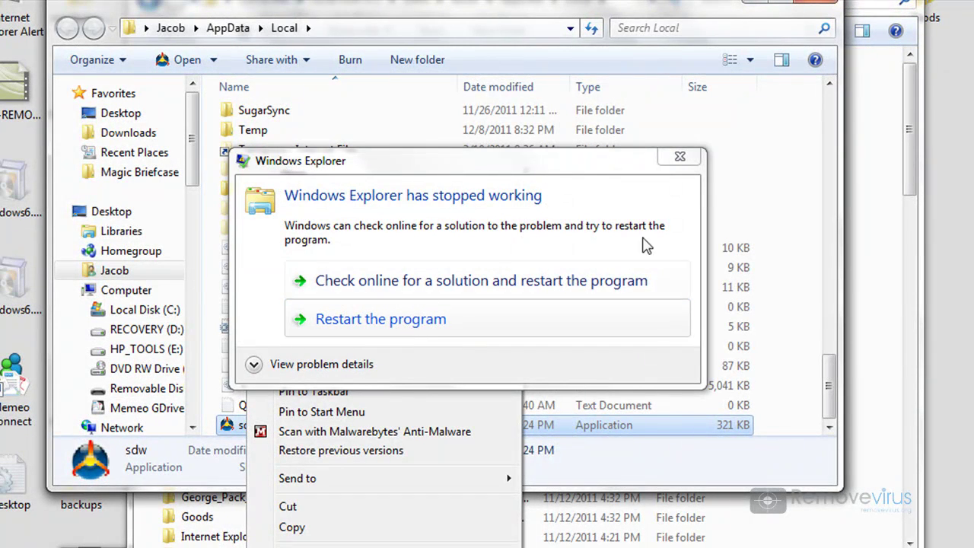
left_click(689, 159)
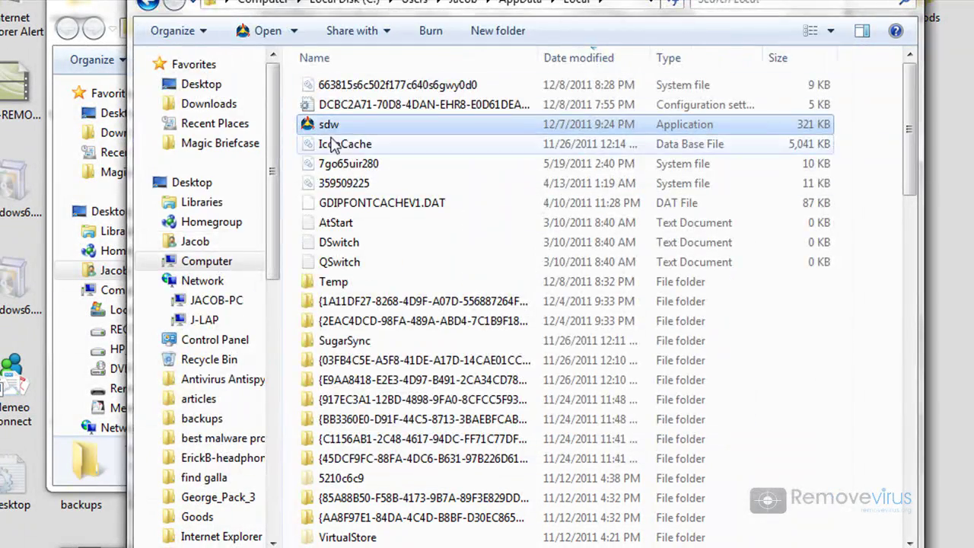
right_click(332, 127)
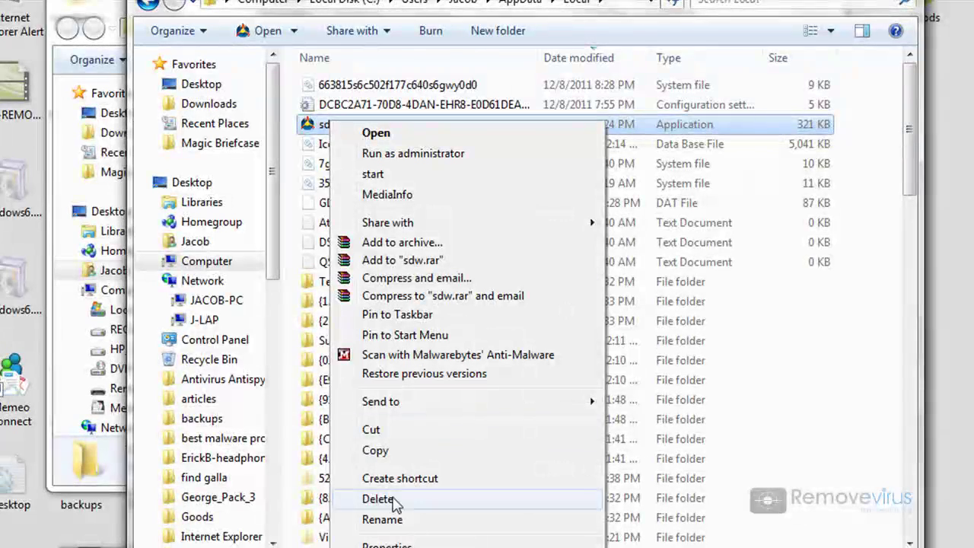
left_click(391, 522)
type("sdfsdfsd")
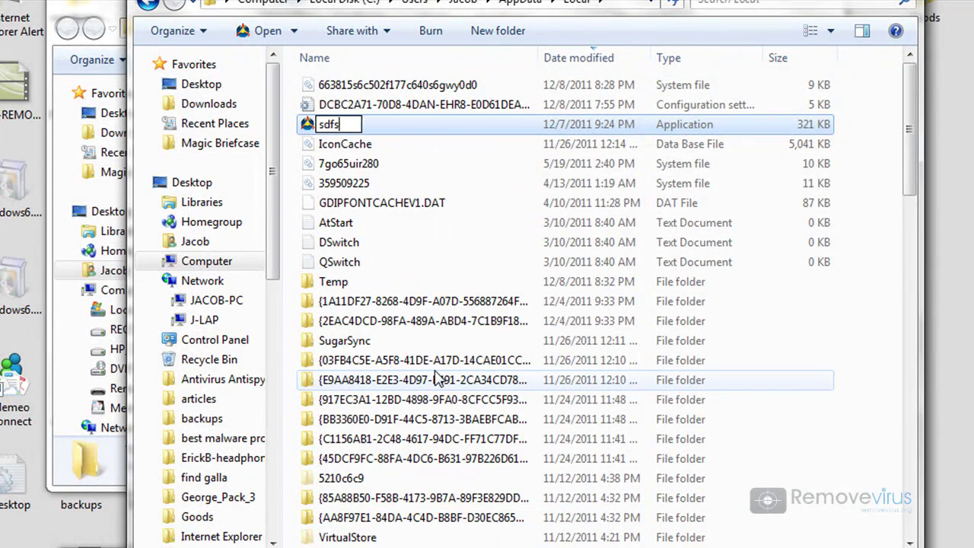
left_click(441, 329)
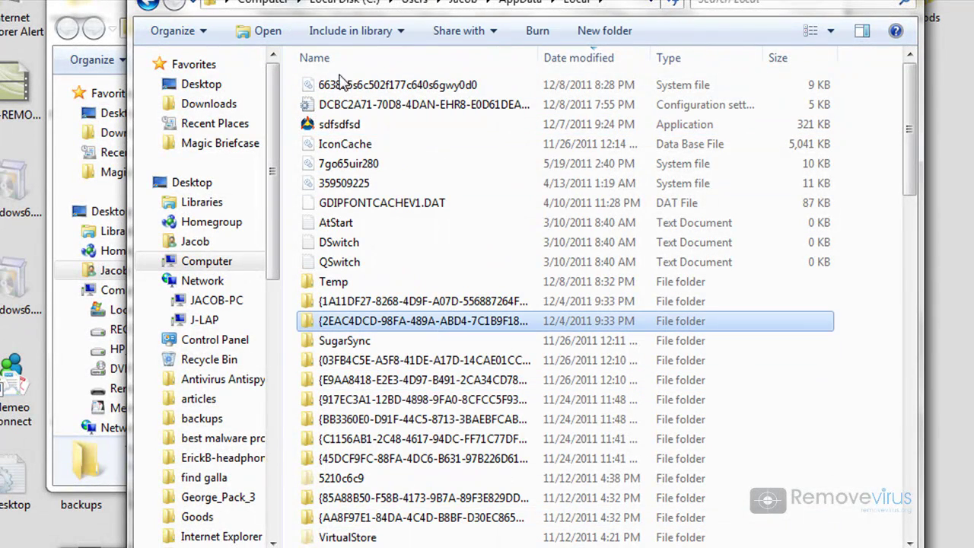
- Delete the sdfsdfsd application and confirm sending it to the Recycle Bin
left_click(329, 129)
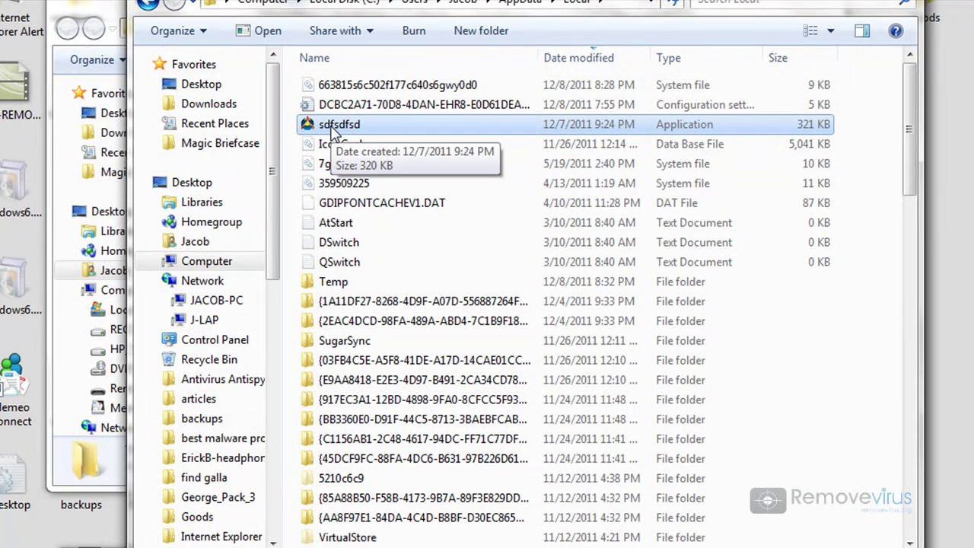
right_click(335, 128)
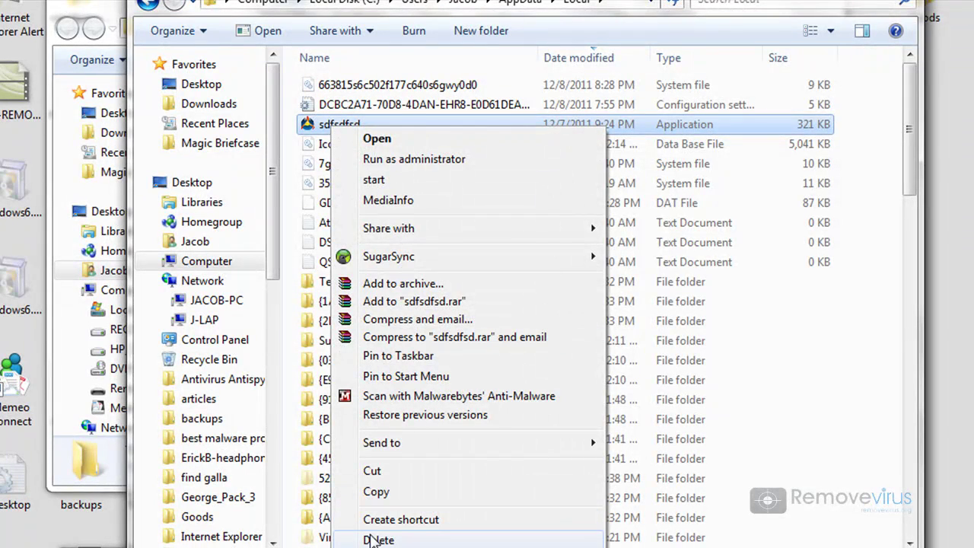
left_click(378, 540)
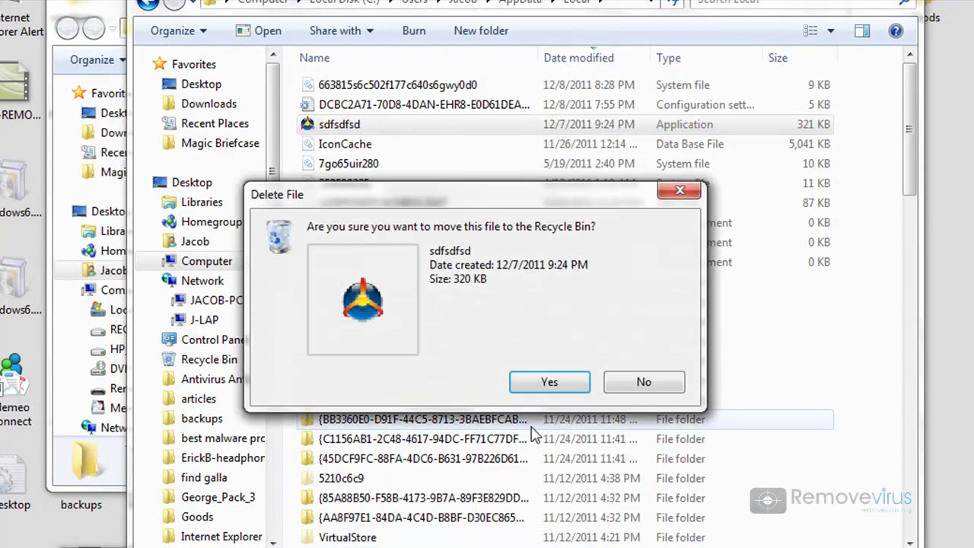
left_click(550, 383)
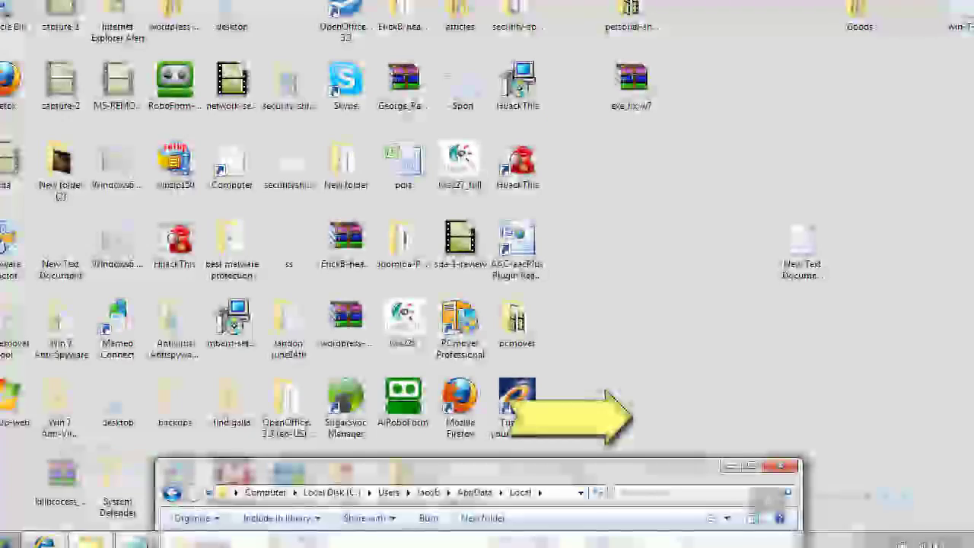
- Open exe_fix_w7.zip from the desktop in WinRAR and select its exe_fix_w7.reg entry
left_click_drag(601, 469, 654, 175)
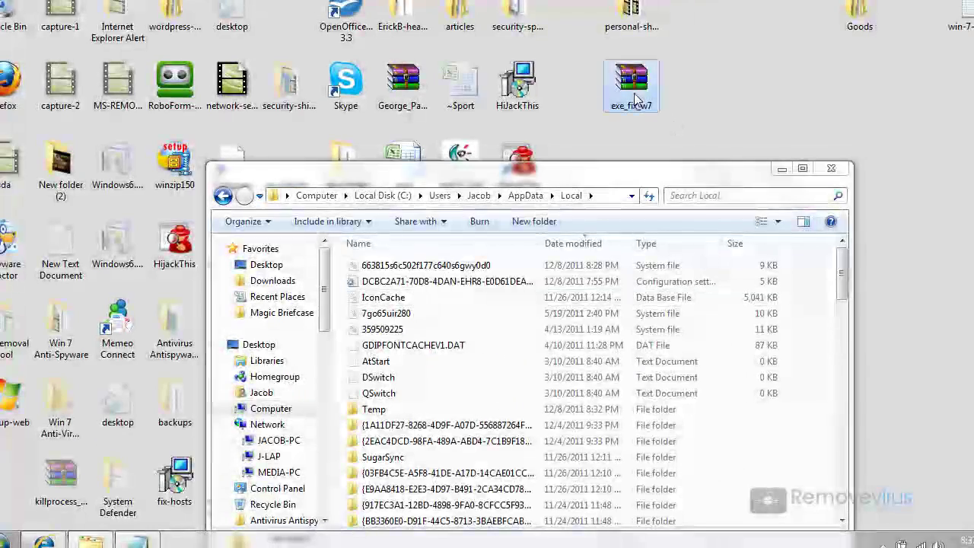
key("super+d")
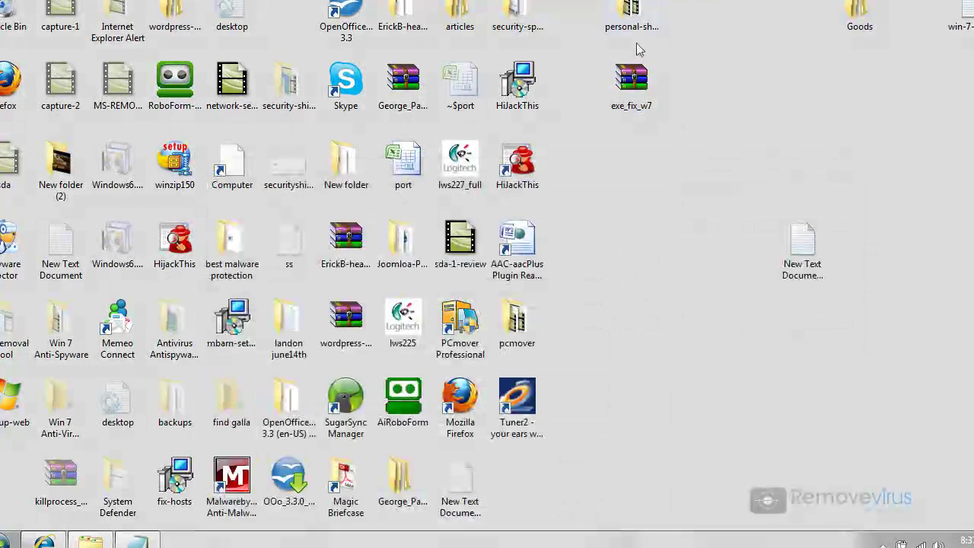
left_click(626, 89)
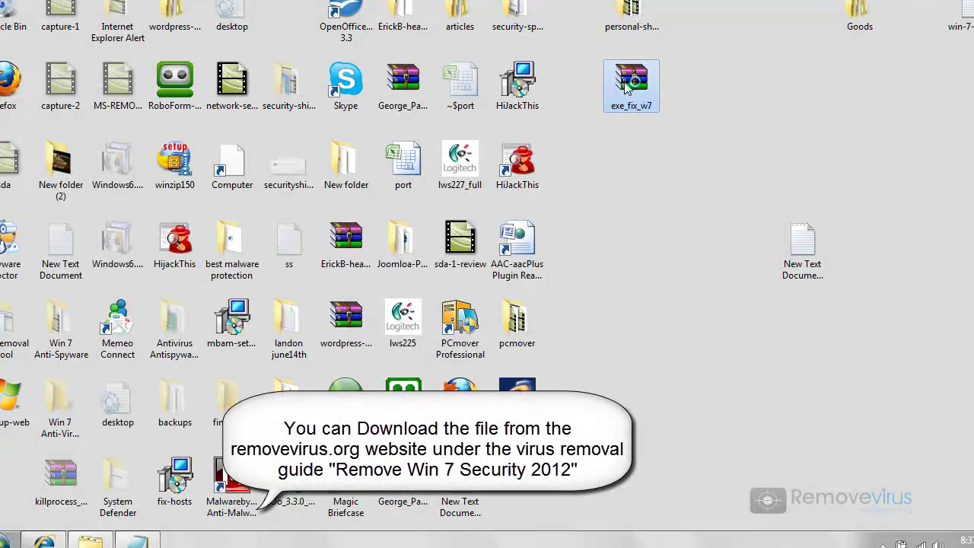
double_click(625, 87)
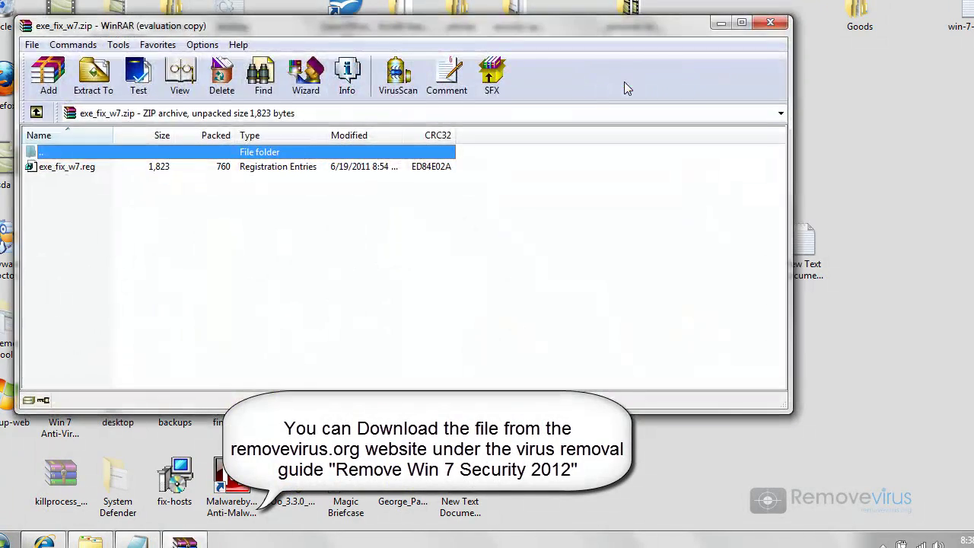
left_click_drag(497, 22, 481, 29)
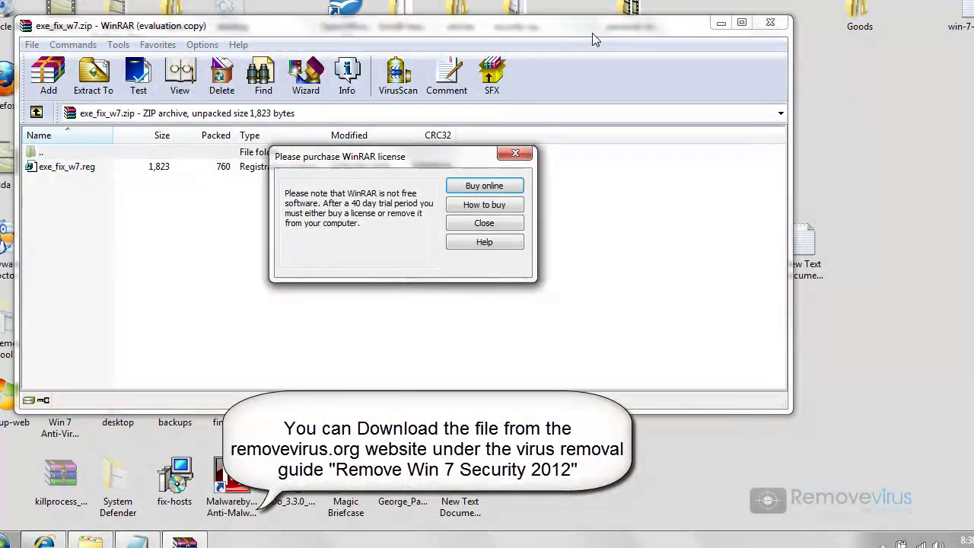
left_click(483, 223)
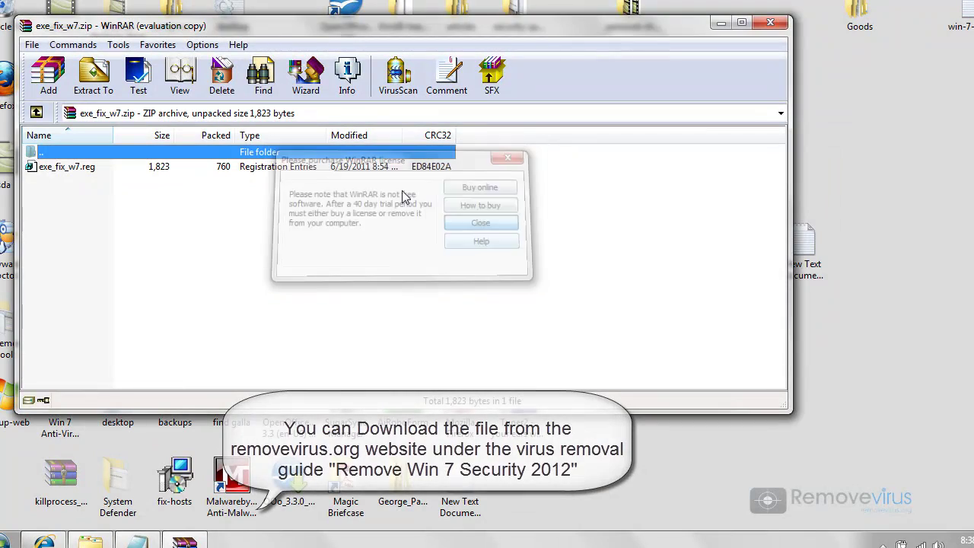
left_click(44, 166)
right_click(44, 167)
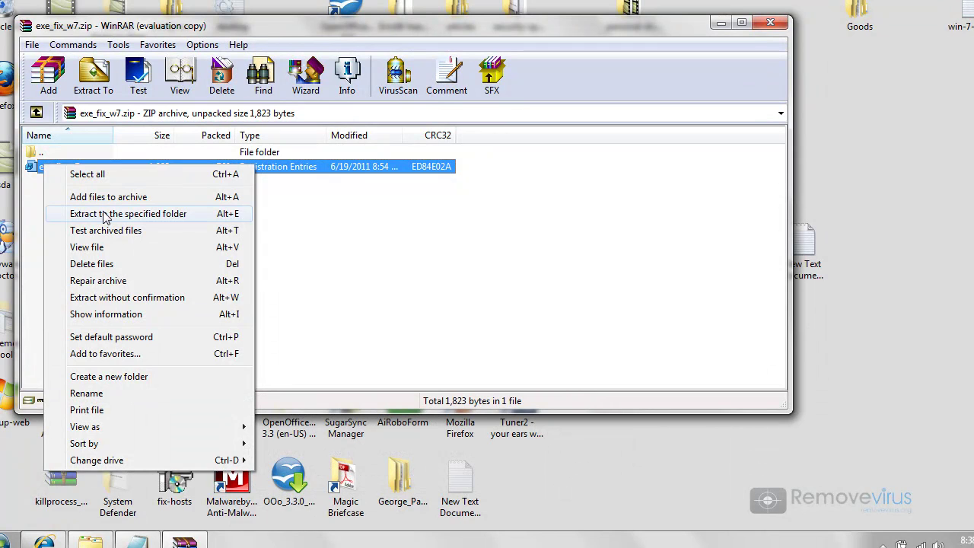
- Run exe_fix_w7.reg from the desktop and confirm adding its entries to the registry
left_click(720, 23)
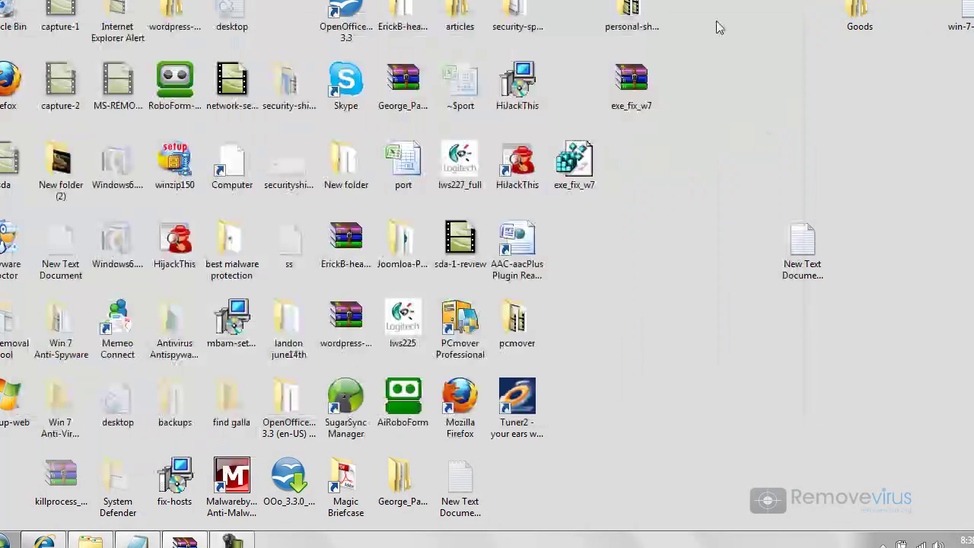
double_click(574, 174)
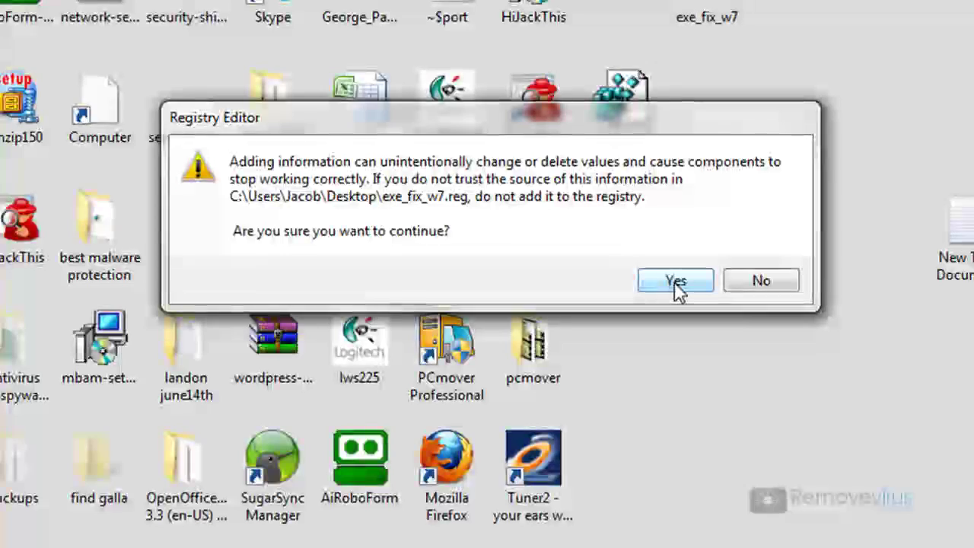
left_click(676, 283)
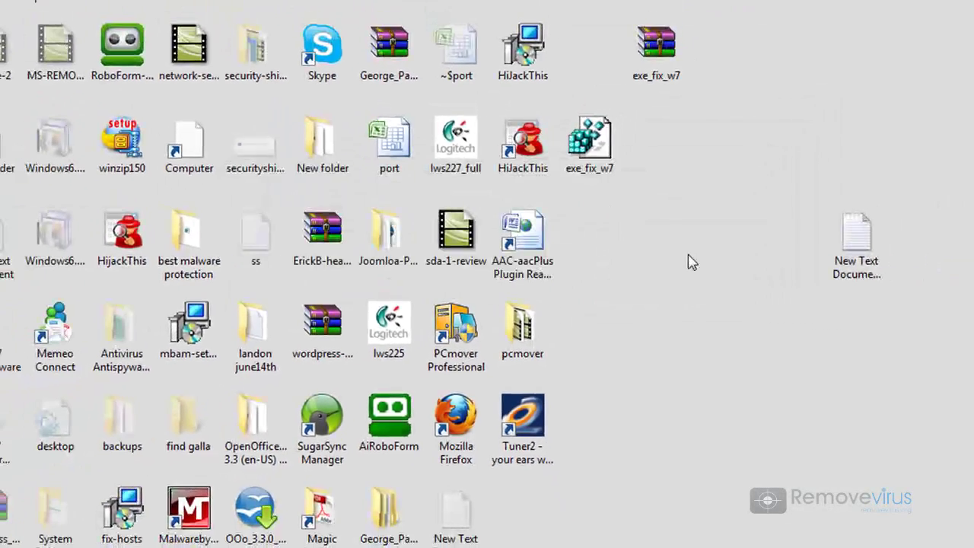
- Open exe_fix_w7.reg in Notepad
right_click(587, 148)
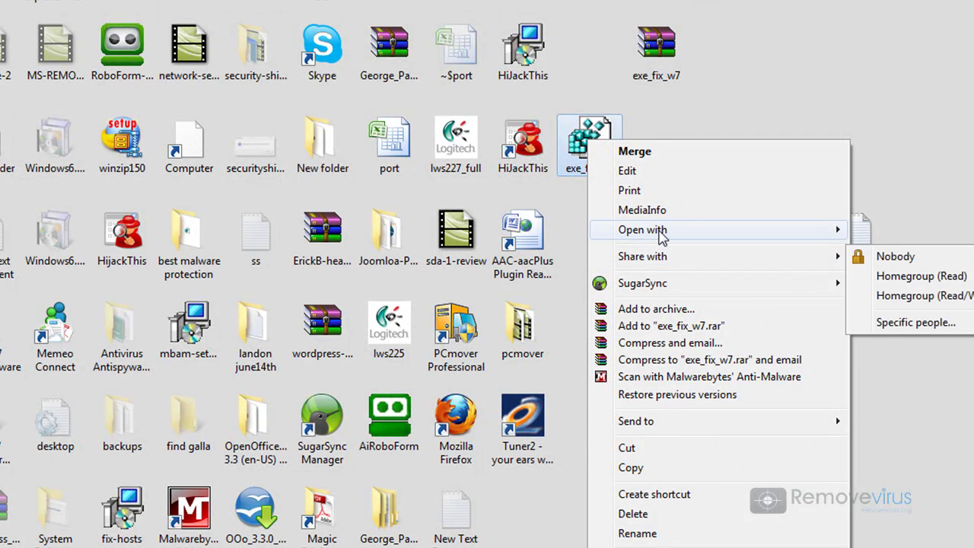
mouse_move(689, 233)
left_click(875, 229)
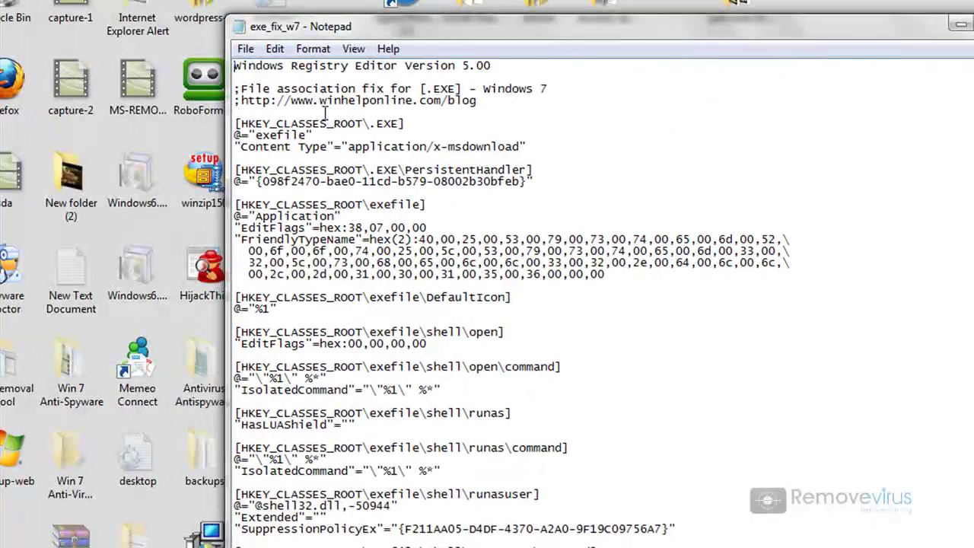
- Select the winhelponline.com source URL comment line and scroll through the registry keys
left_click_drag(320, 102, 439, 114)
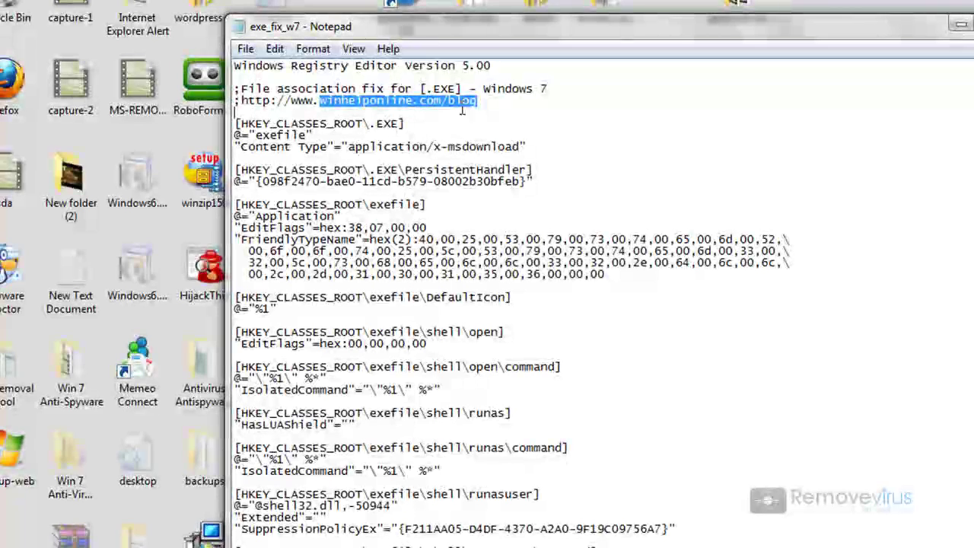
left_click(481, 104)
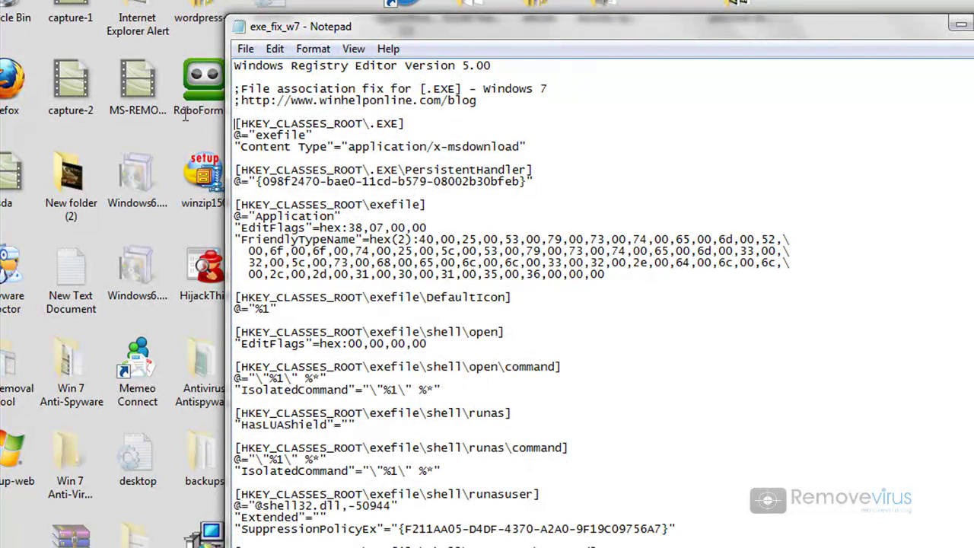
key("shift+Home")
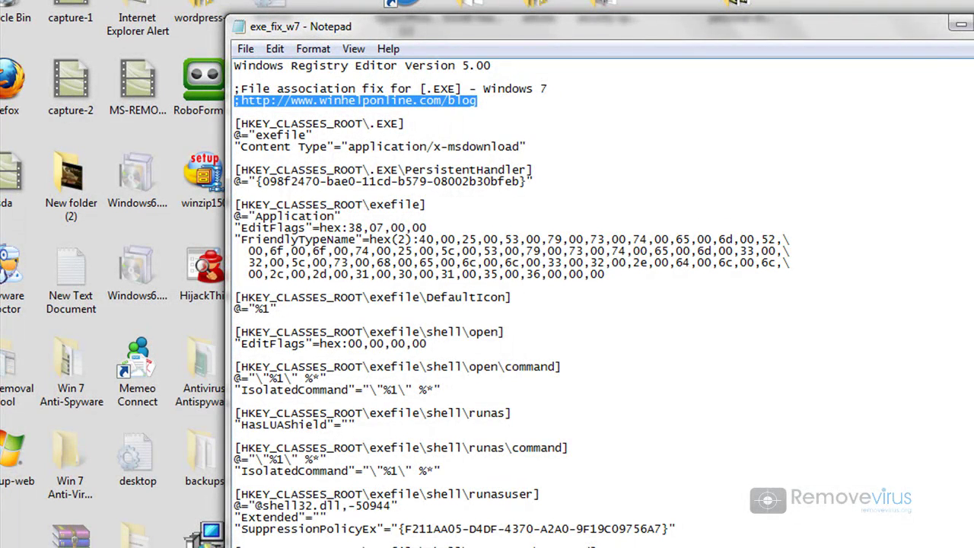
scroll(511, 304, "down", 1)
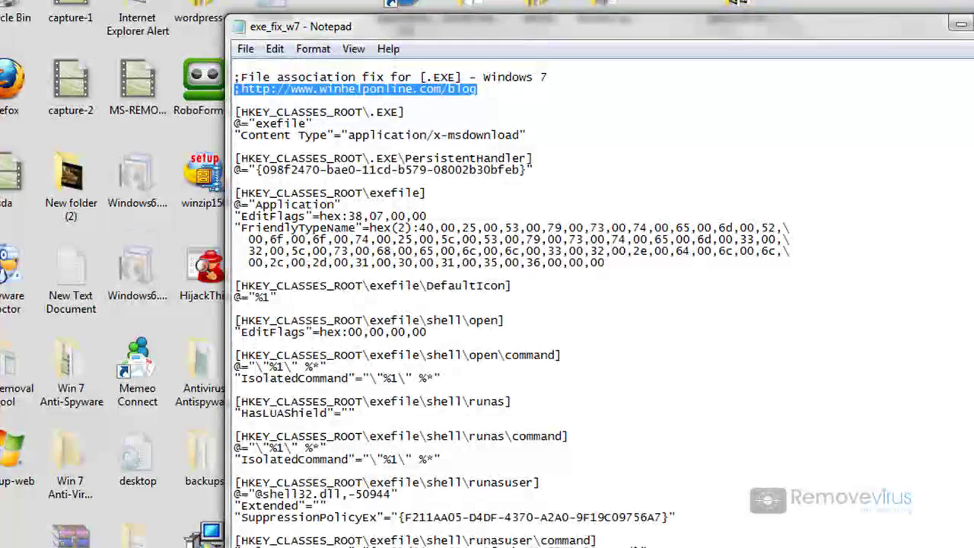
scroll(601, 304, "down", 3)
scroll(511, 305, "down", 2)
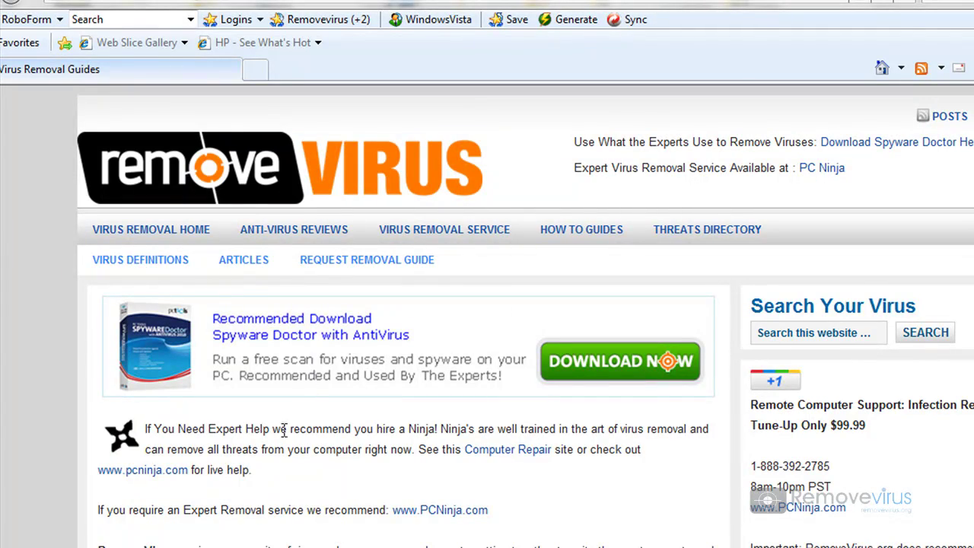
scroll(288, 468, "down", 10)
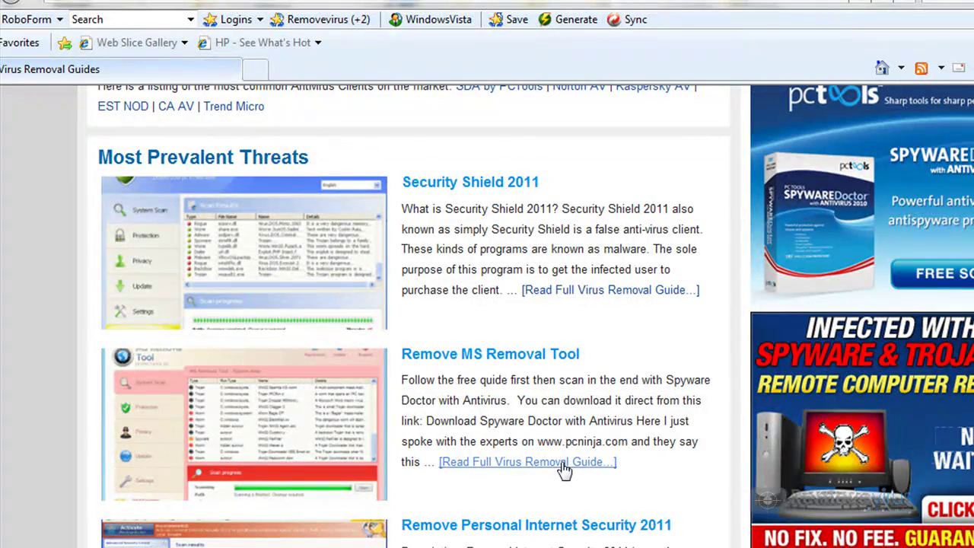
scroll(536, 323, "up", 10)
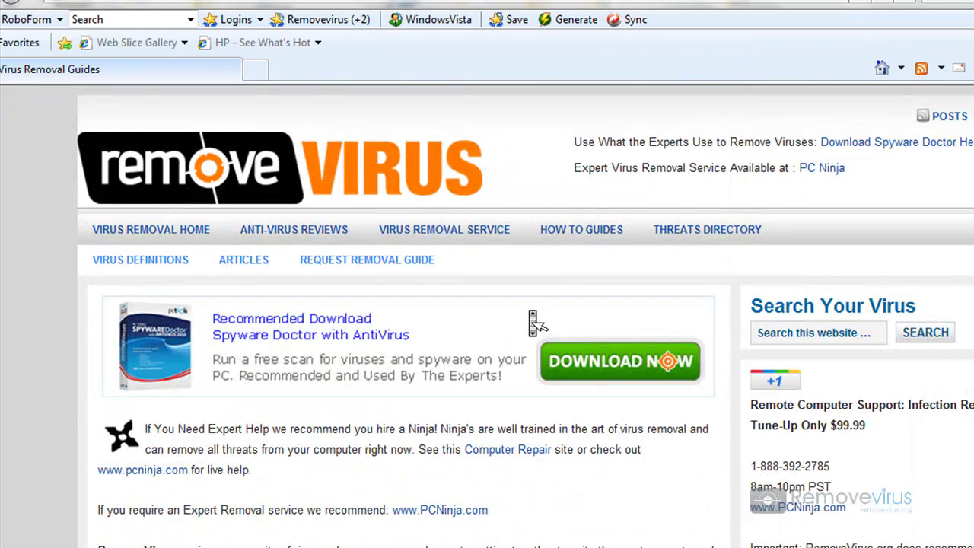